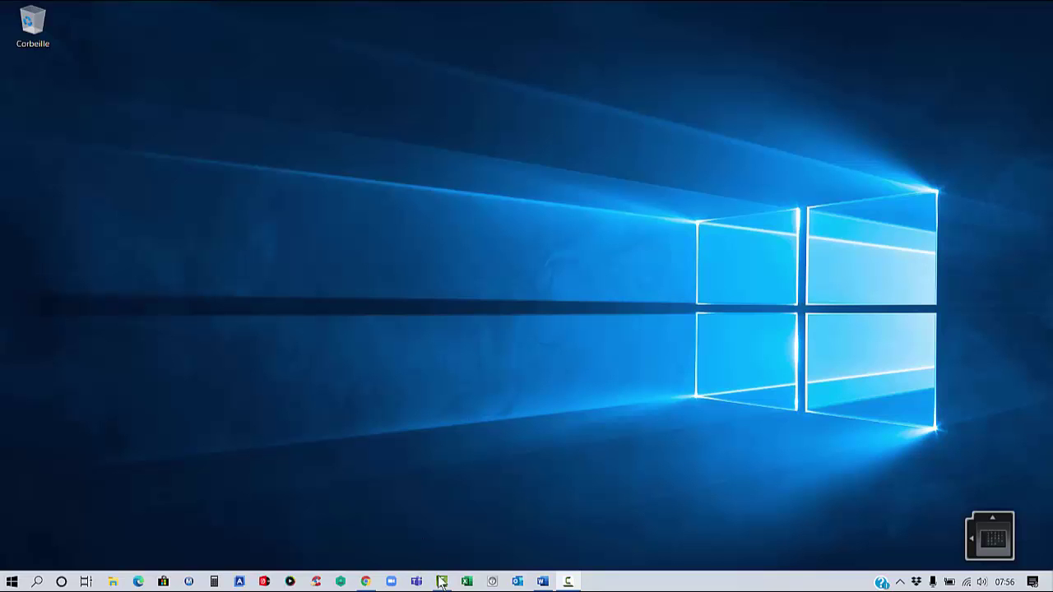
# Restore the Chrome window showing Google Contacts and its 4 contacts.
pyautogui.click(366, 581)
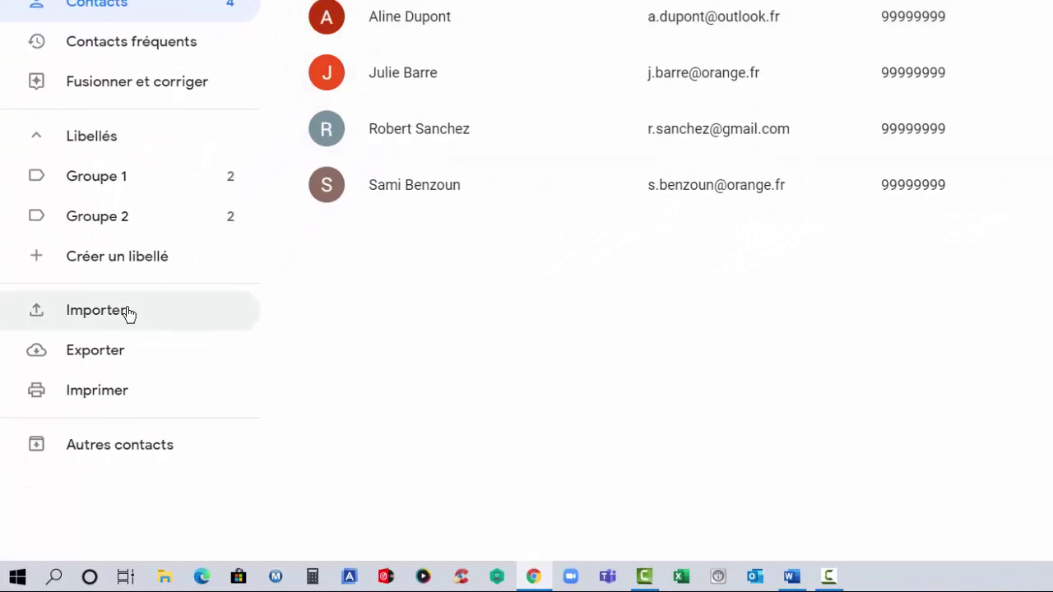
# Choose to export all 4 Google contacts in the CSV Outlook format.
pyautogui.click(96, 354)
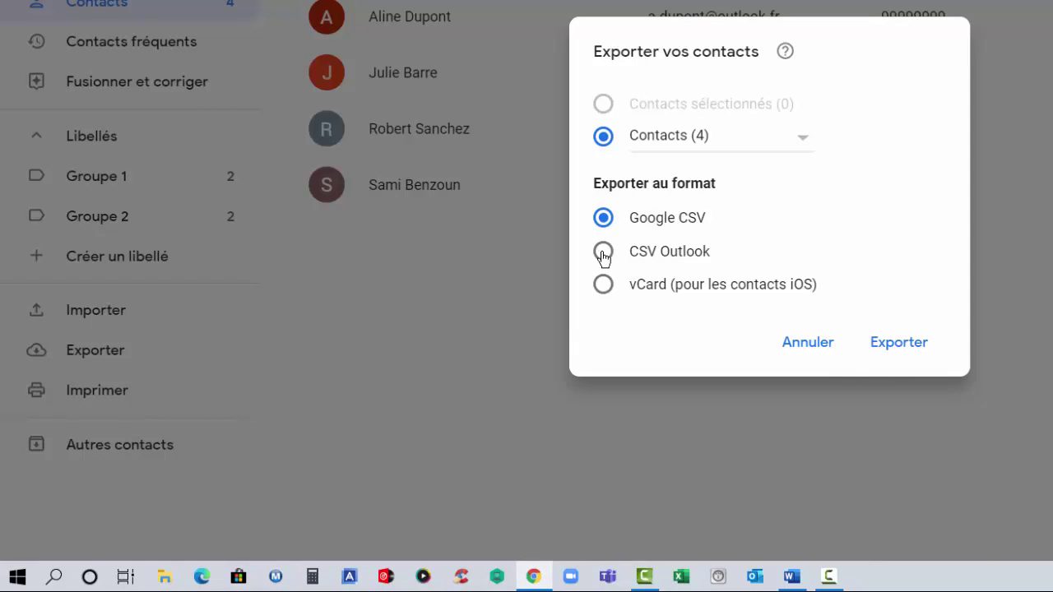
pyautogui.click(602, 255)
# Save the export as contacts.csv on the Desktop, then close Chrome.
pyautogui.click(896, 346)
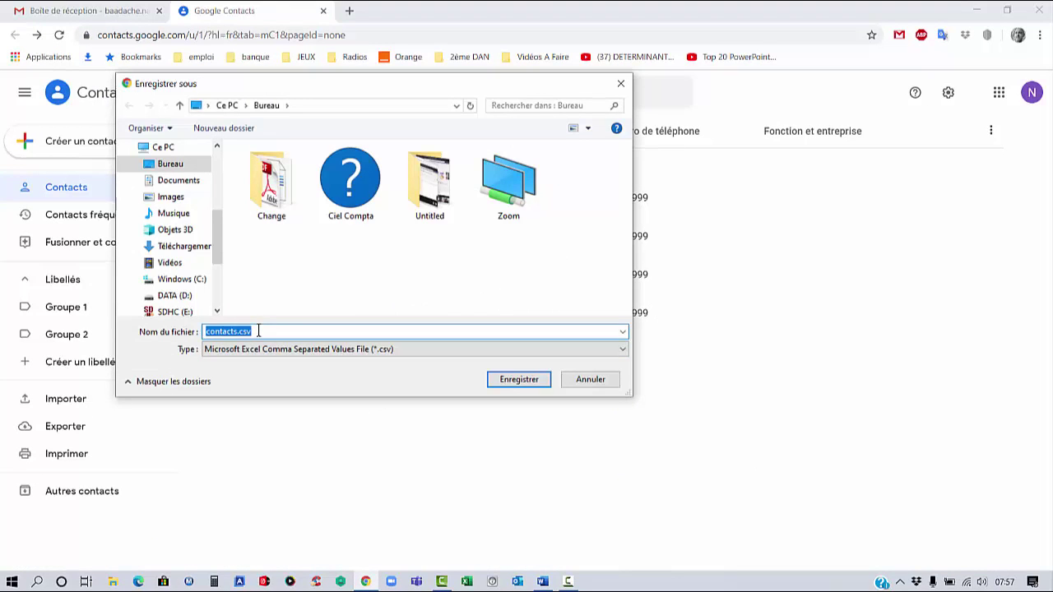
pyautogui.click(170, 165)
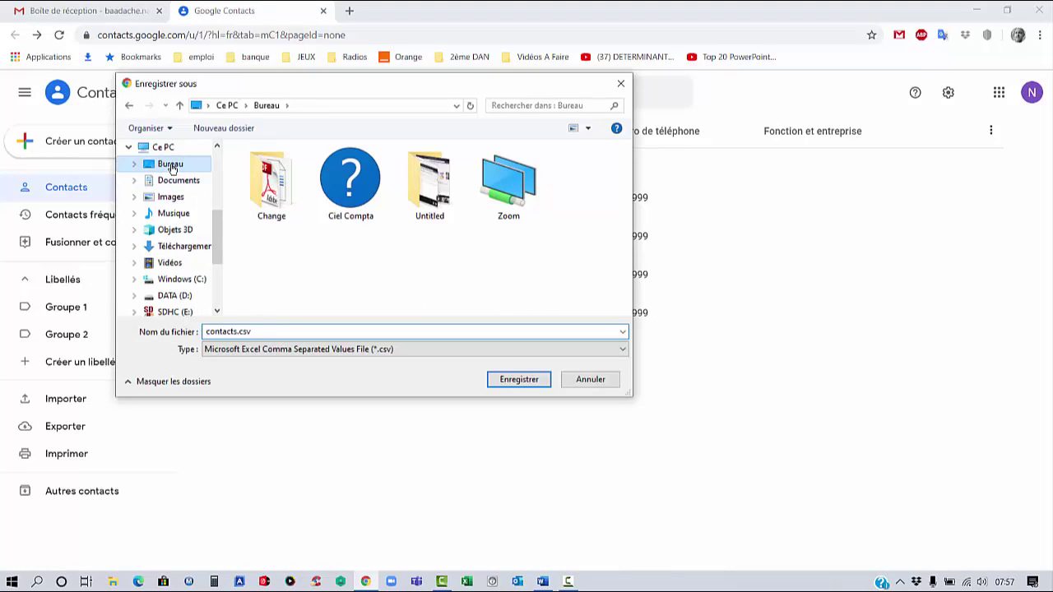
pyautogui.click(516, 385)
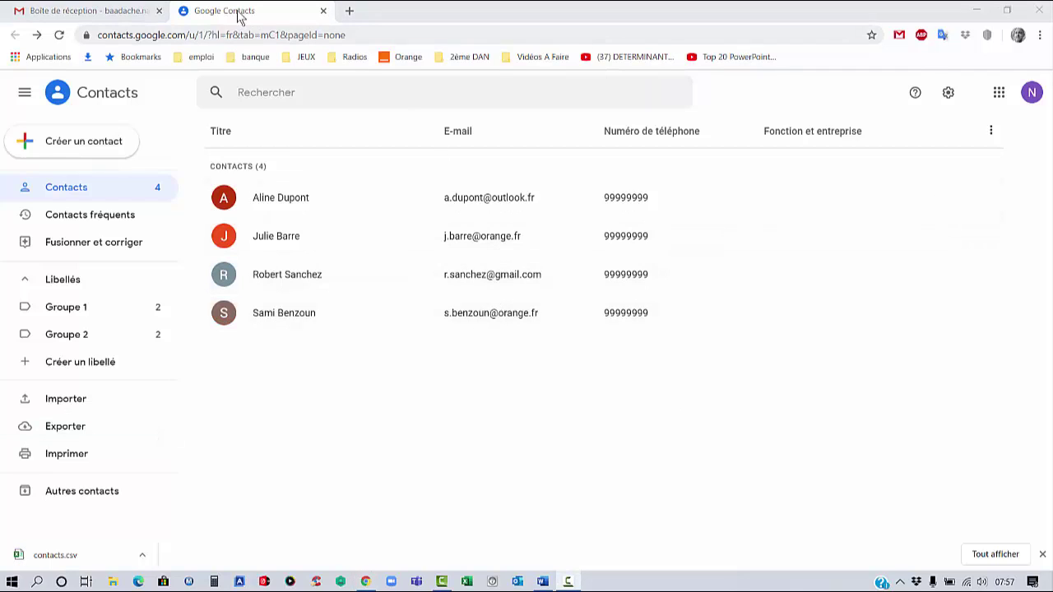
pyautogui.click(1040, 12)
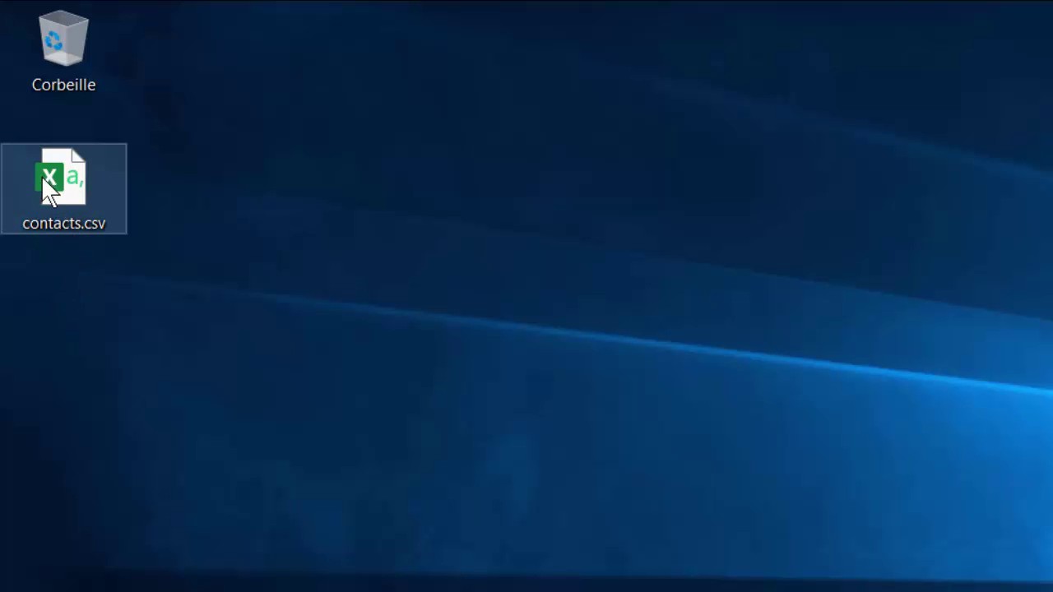
# Open contacts.csv from the desktop in Excel.
pyautogui.doubleClick(74, 189)
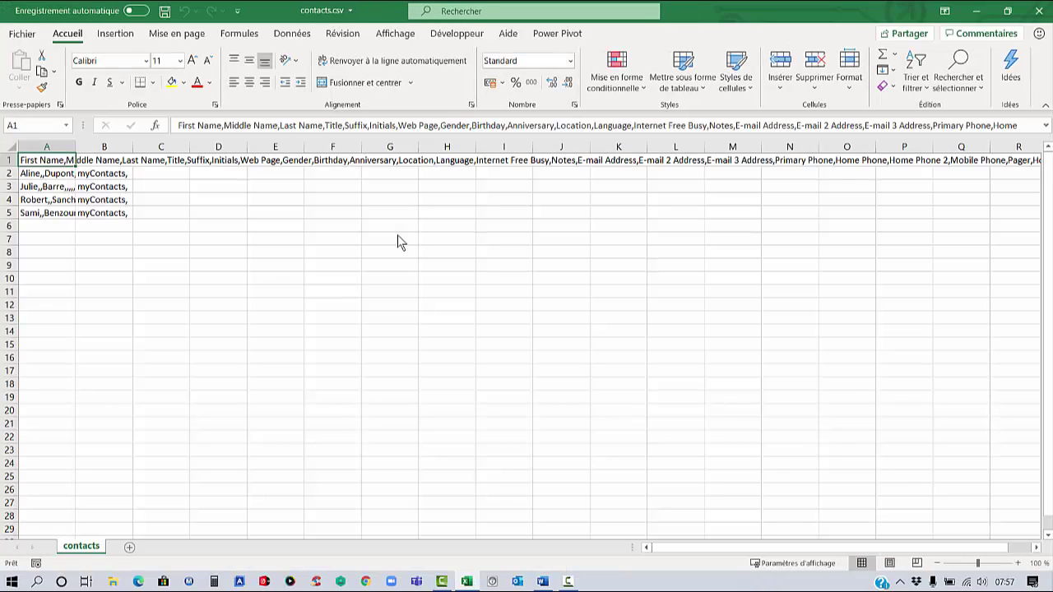
# Resave contacts.csv as CSV UTF-8 (comma-delimited), replacing the existing Desktop file.
pyautogui.click(211, 276)
pyautogui.click(45, 161)
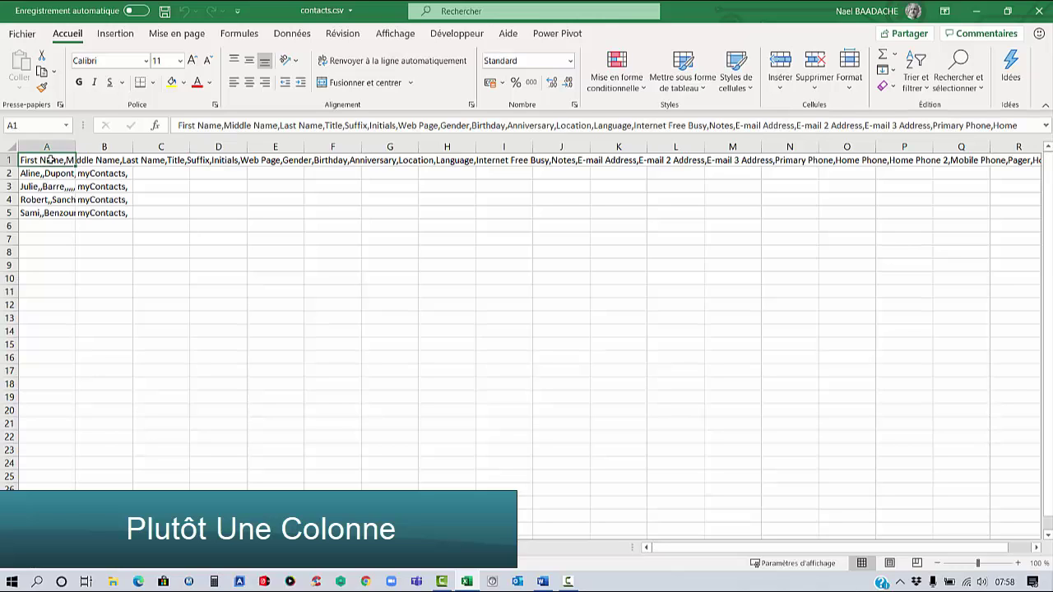
pyautogui.click(23, 34)
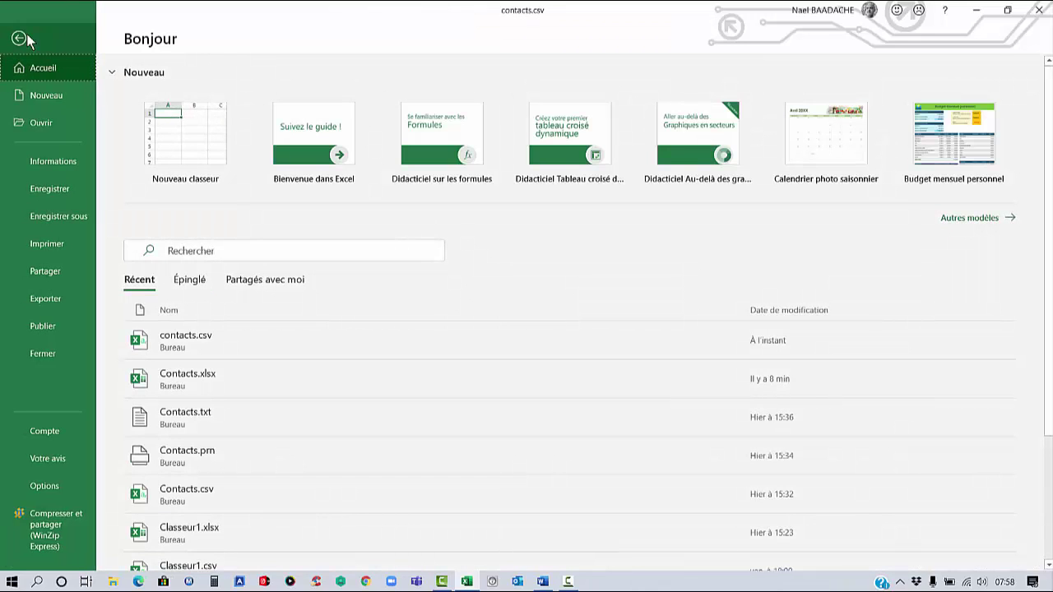
pyautogui.click(49, 218)
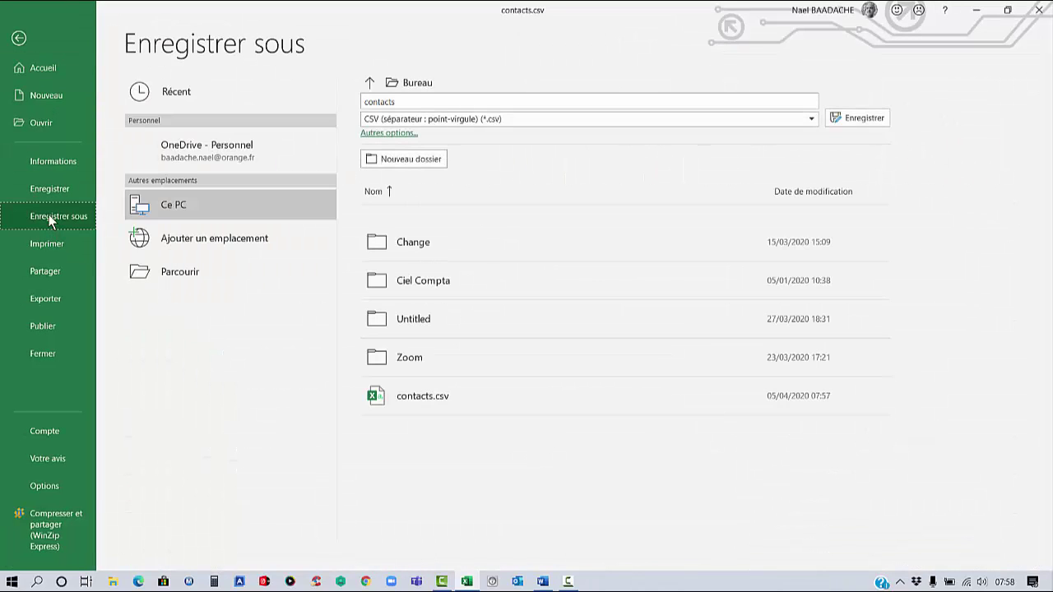
pyautogui.click(195, 211)
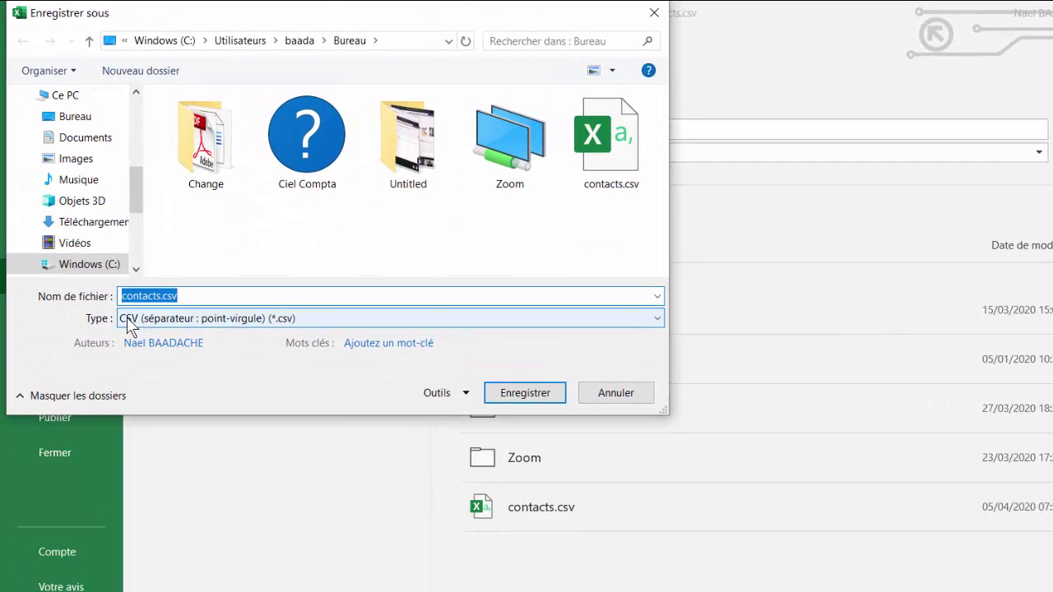
pyautogui.click(235, 318)
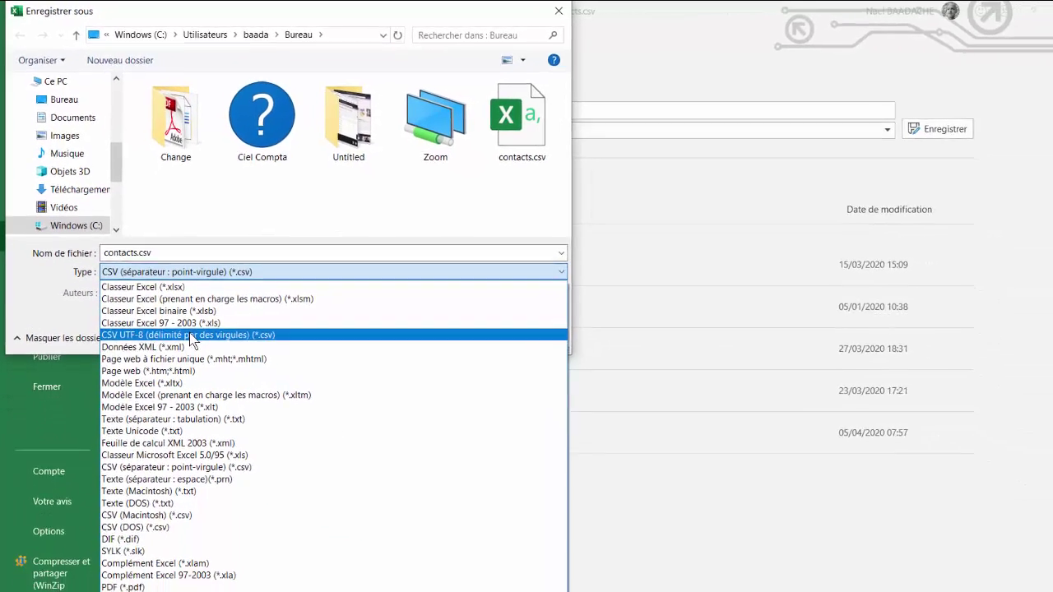
pyautogui.click(191, 336)
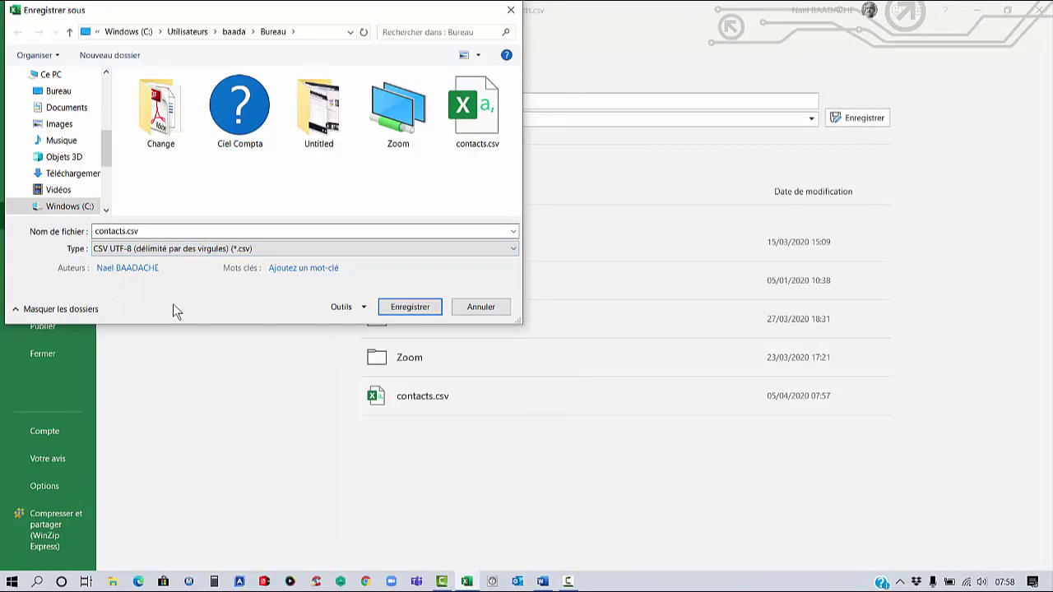
pyautogui.click(414, 306)
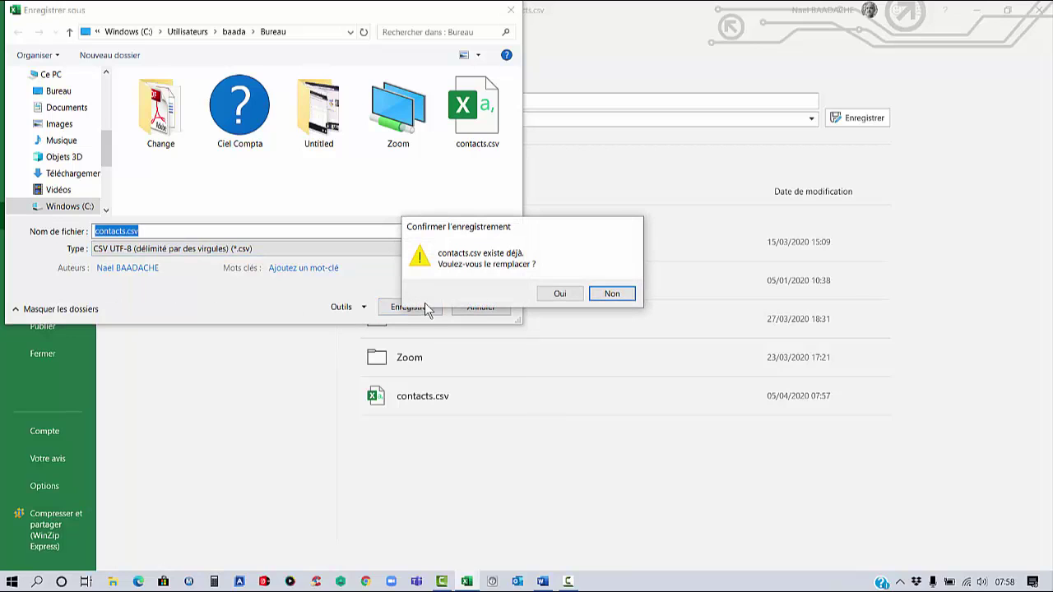
pyautogui.click(562, 296)
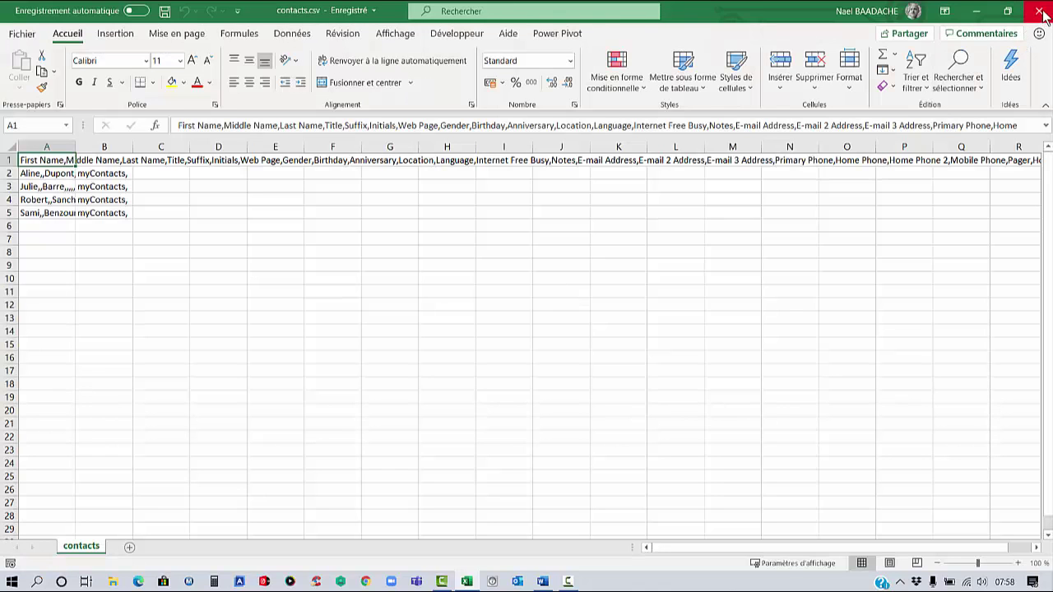
# Close Excel and launch Outlook on its empty inbox.
pyautogui.click(1041, 12)
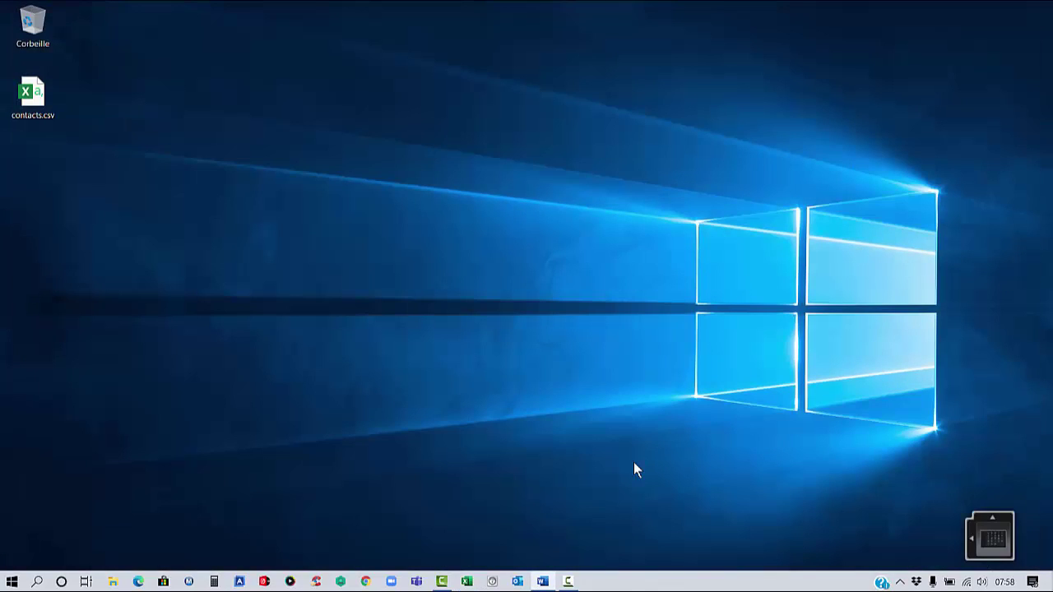
pyautogui.click(516, 582)
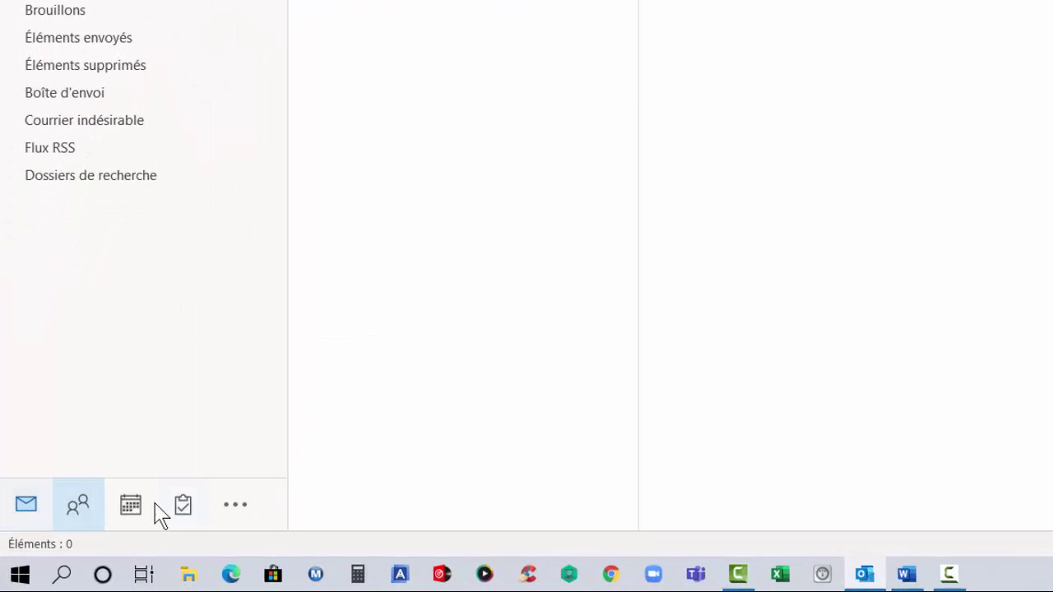
pyautogui.moveTo(47, 540)
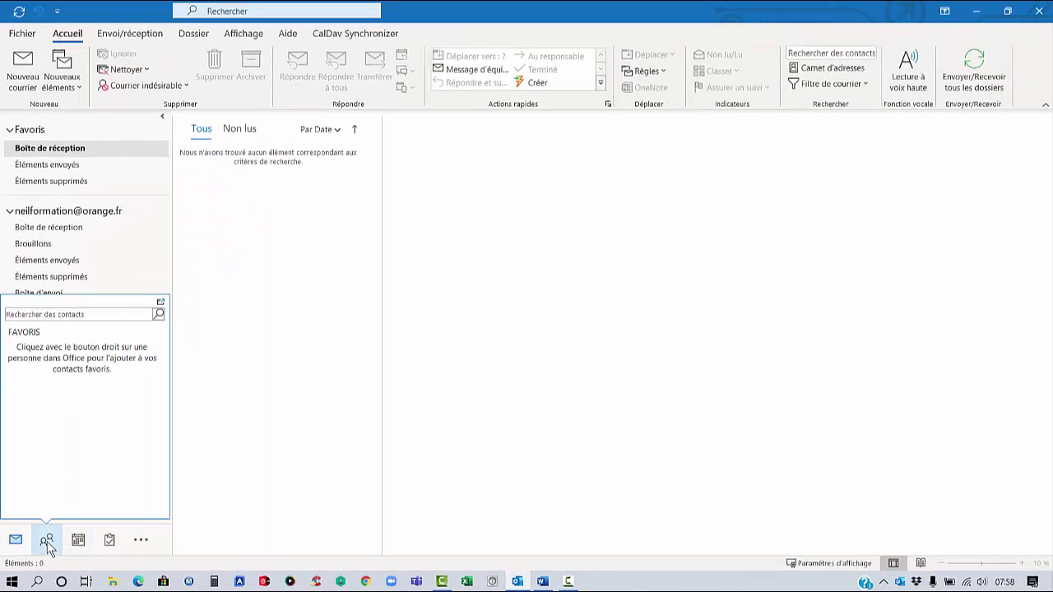
# Switch to the empty Contacts view and start the Import/Export wizard.
pyautogui.click(47, 543)
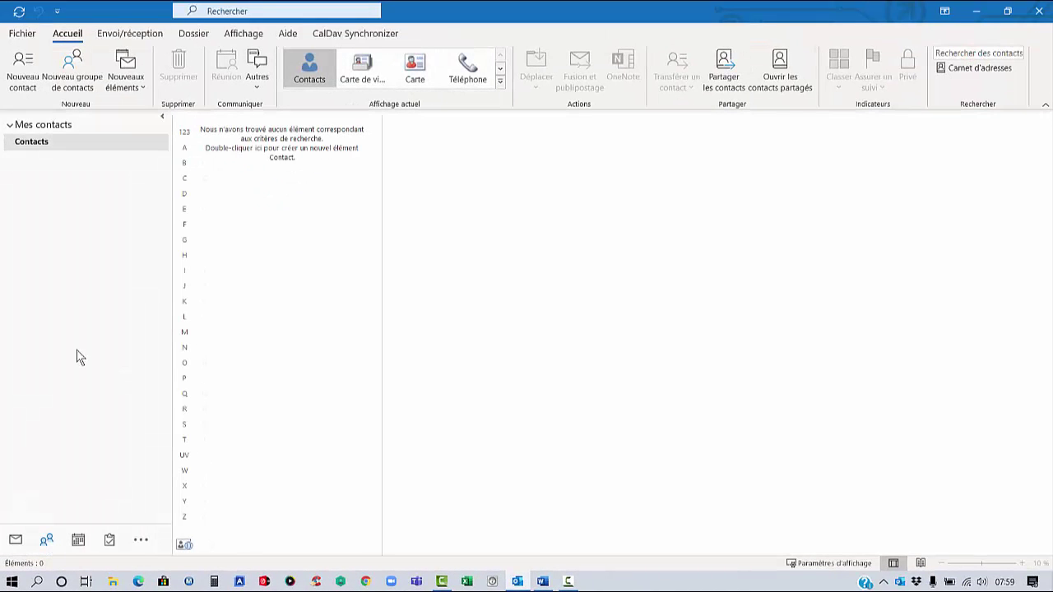
pyautogui.click(23, 35)
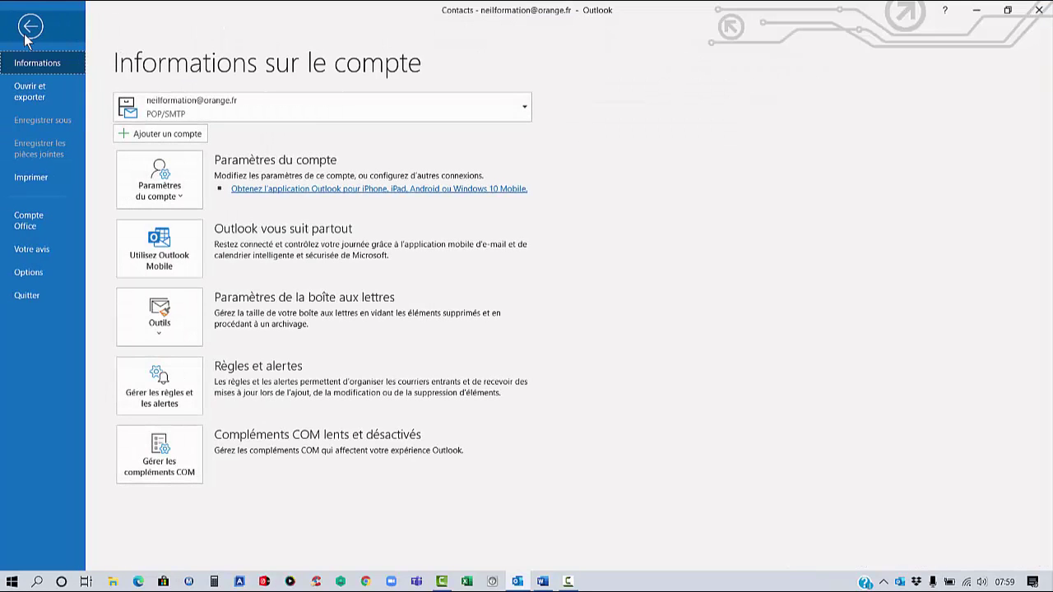
pyautogui.click(28, 97)
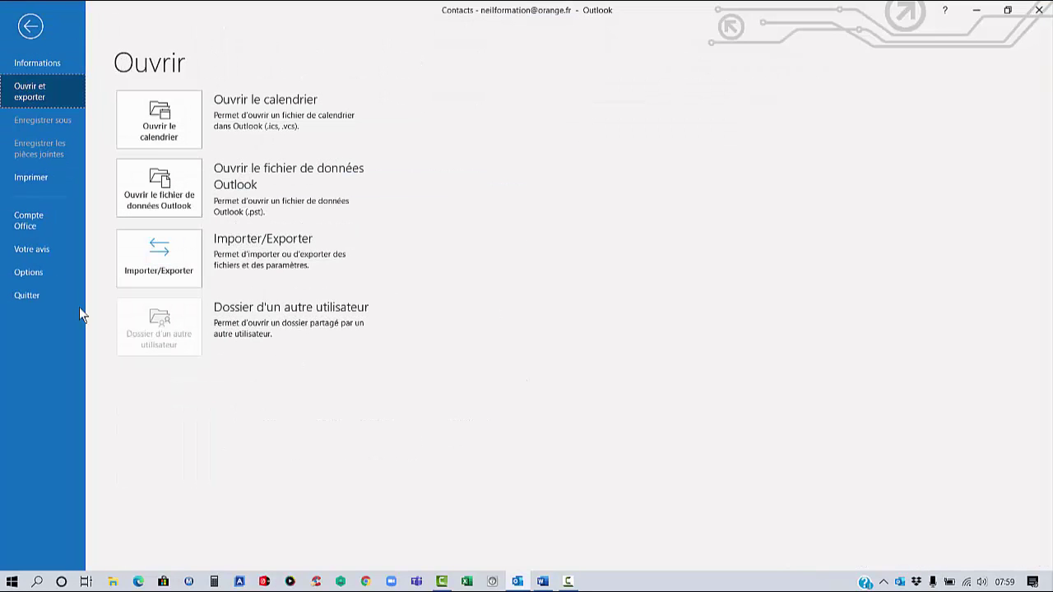
pyautogui.click(158, 268)
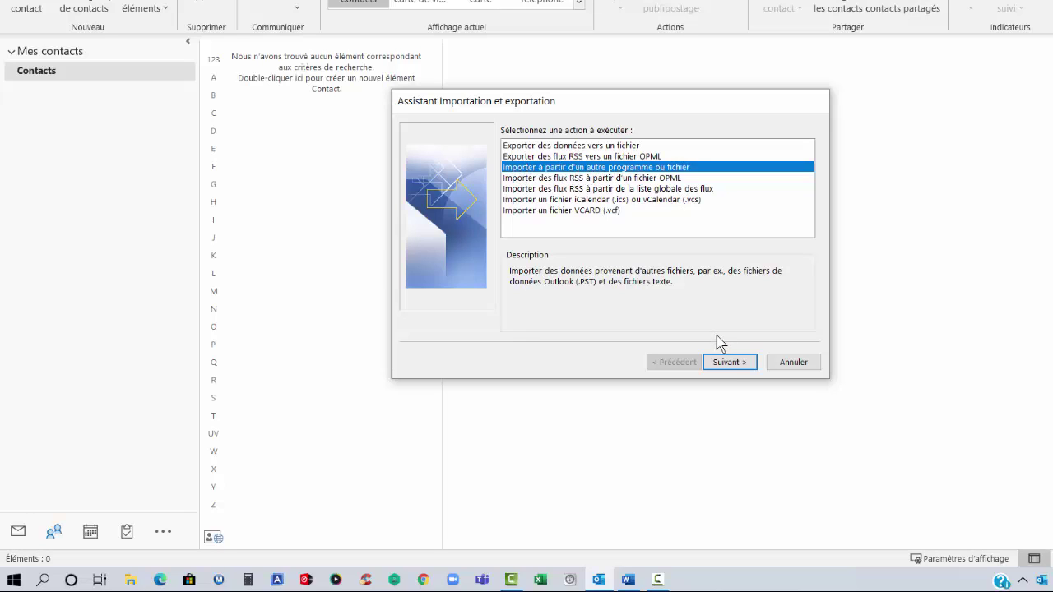
# Choose to import from a file of comma-separated values.
pyautogui.click(732, 363)
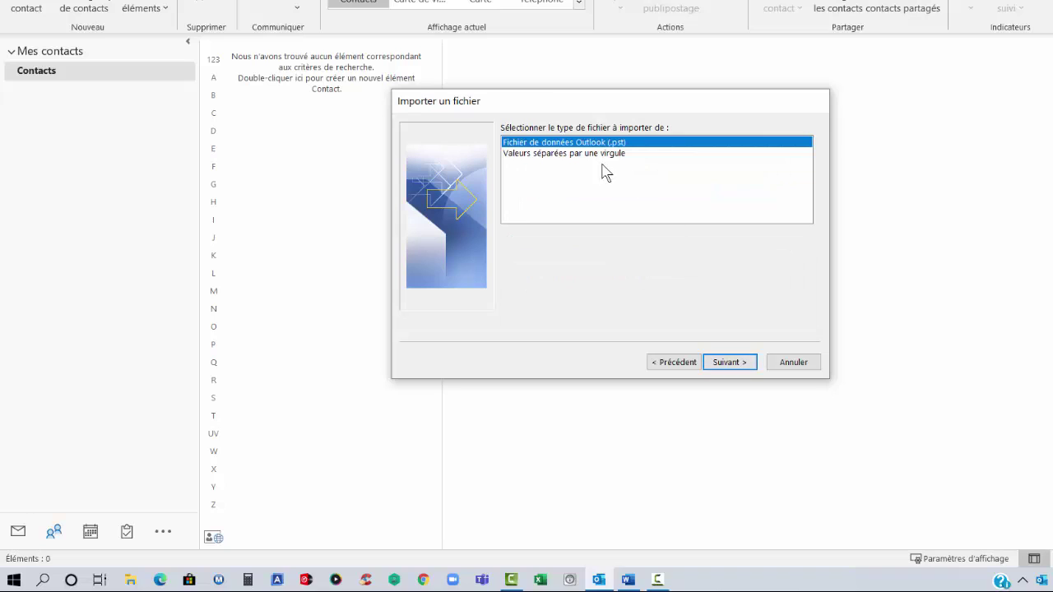
pyautogui.click(534, 154)
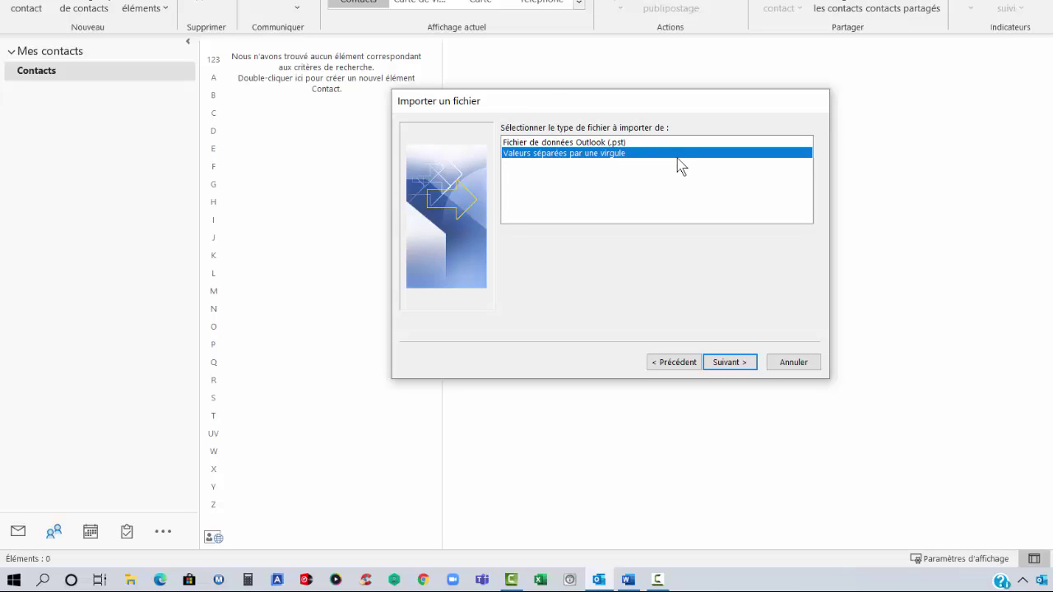
pyautogui.click(738, 368)
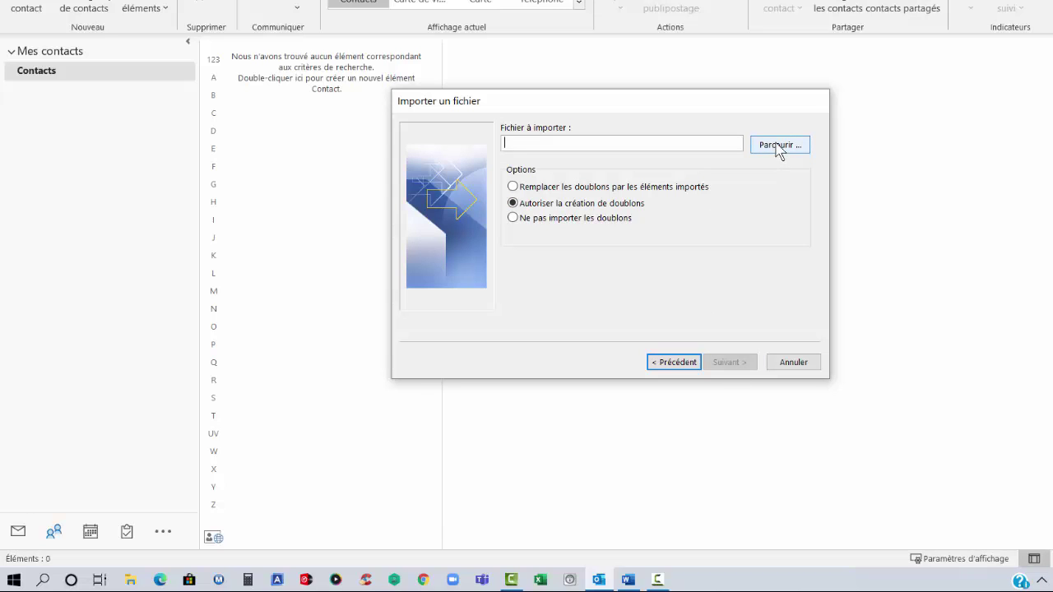
# Select contacts.csv on the Desktop as the file to import, allowing duplicates.
pyautogui.click(780, 146)
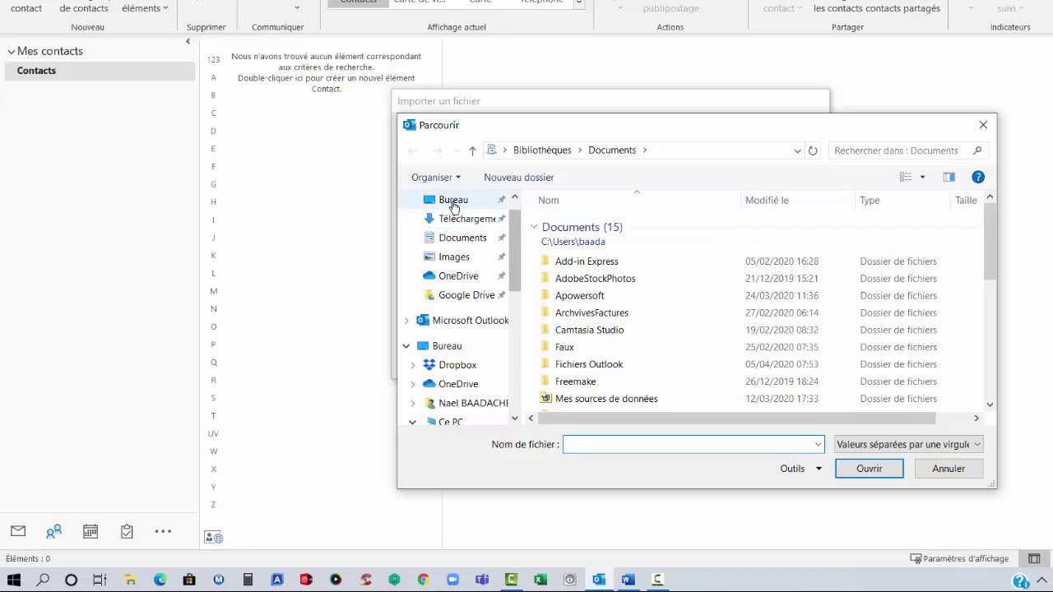
pyautogui.click(449, 203)
pyautogui.click(969, 279)
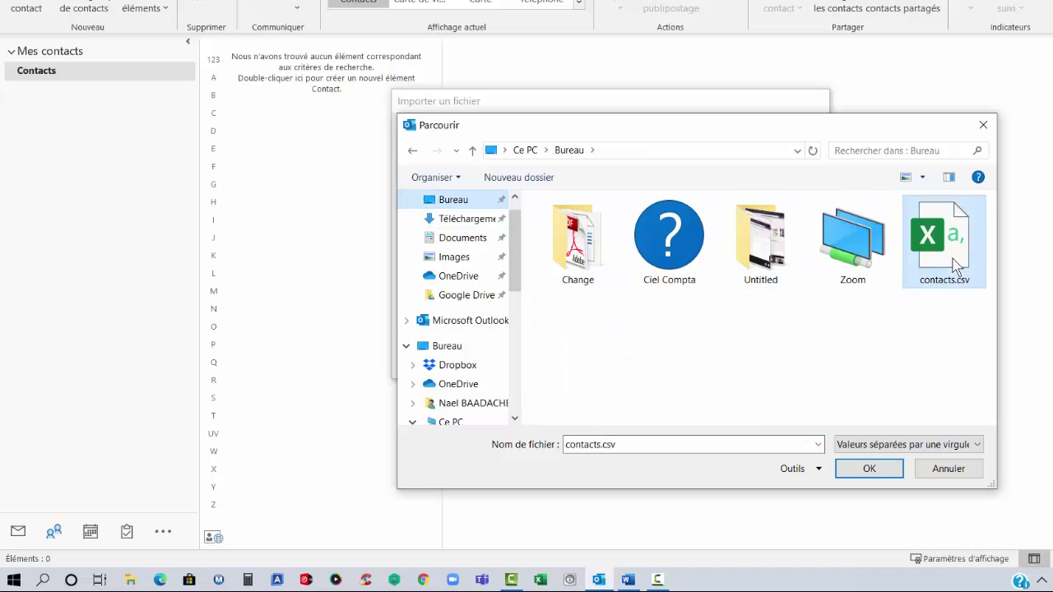
pyautogui.click(870, 470)
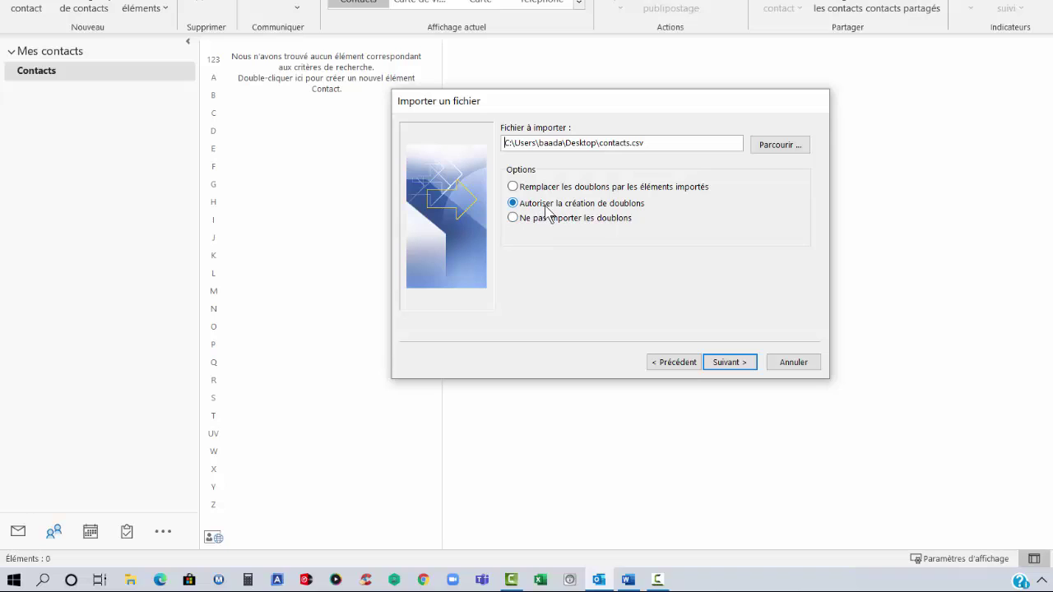
# Keep Contacts as the destination folder and bring up Map Custom Fields.
pyautogui.click(727, 364)
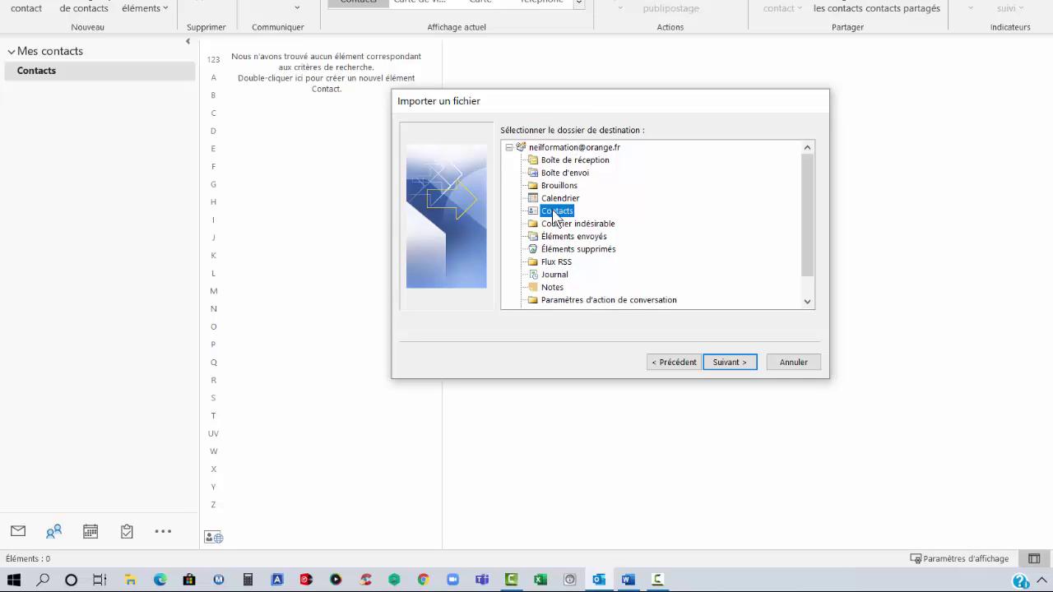
pyautogui.click(731, 362)
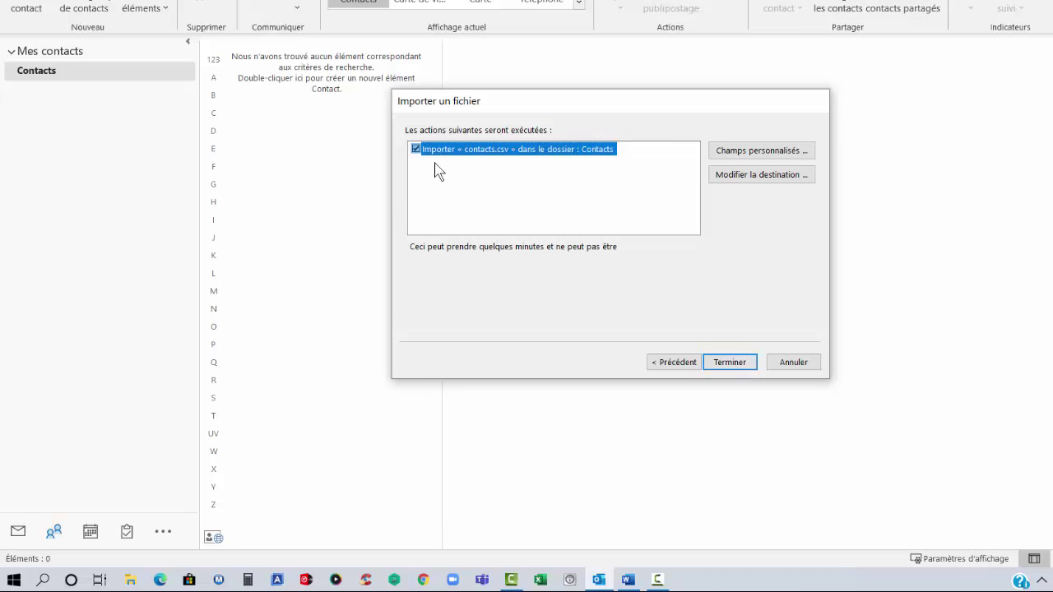
pyautogui.click(737, 153)
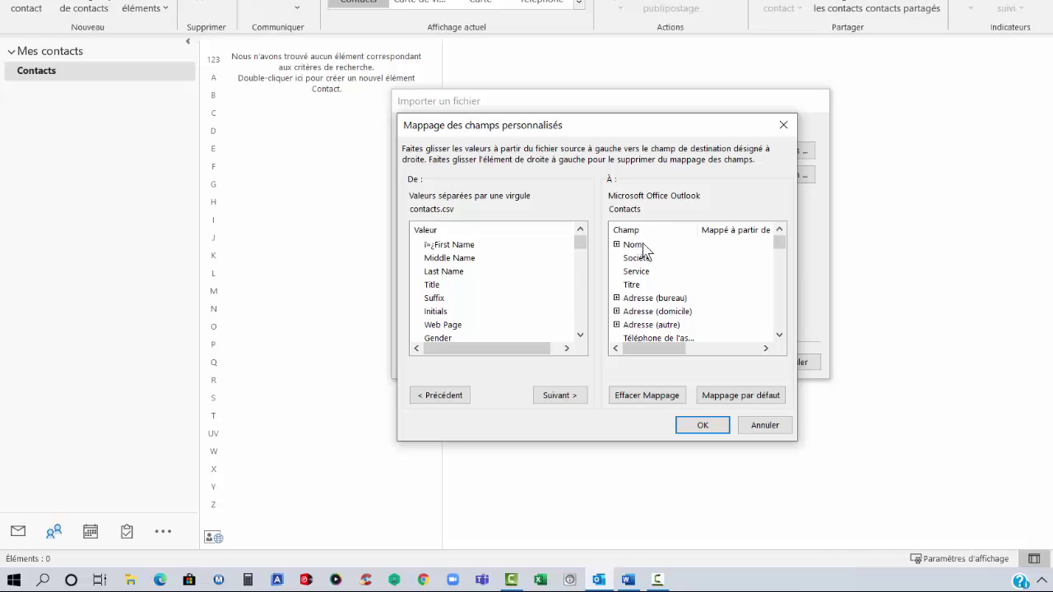
# Map First Name to Prénom and Last Name to Nom.
pyautogui.click(447, 246)
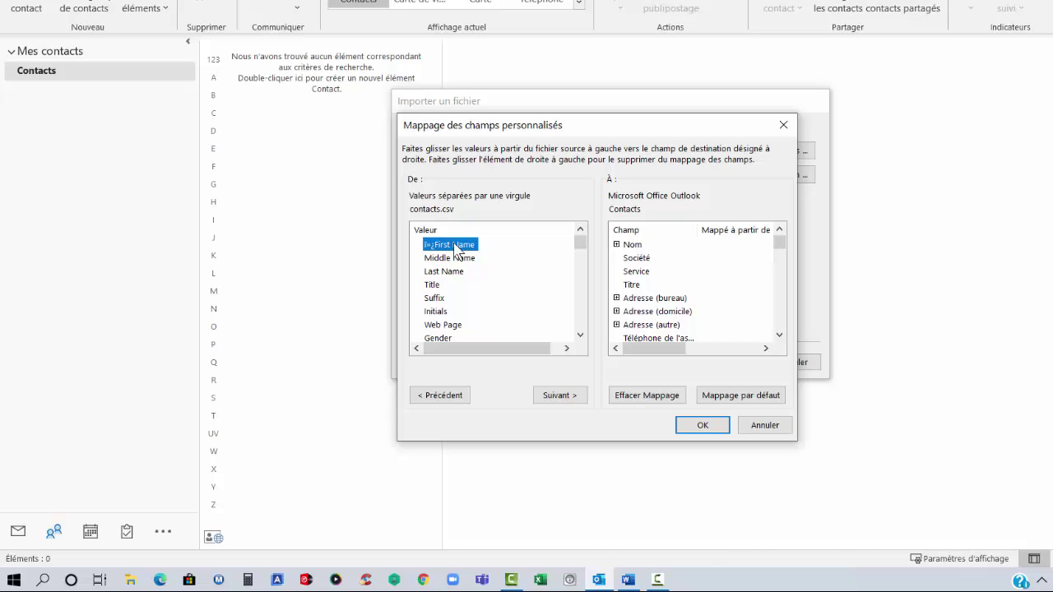
pyautogui.moveTo(457, 249); pyautogui.dragTo(619, 252)
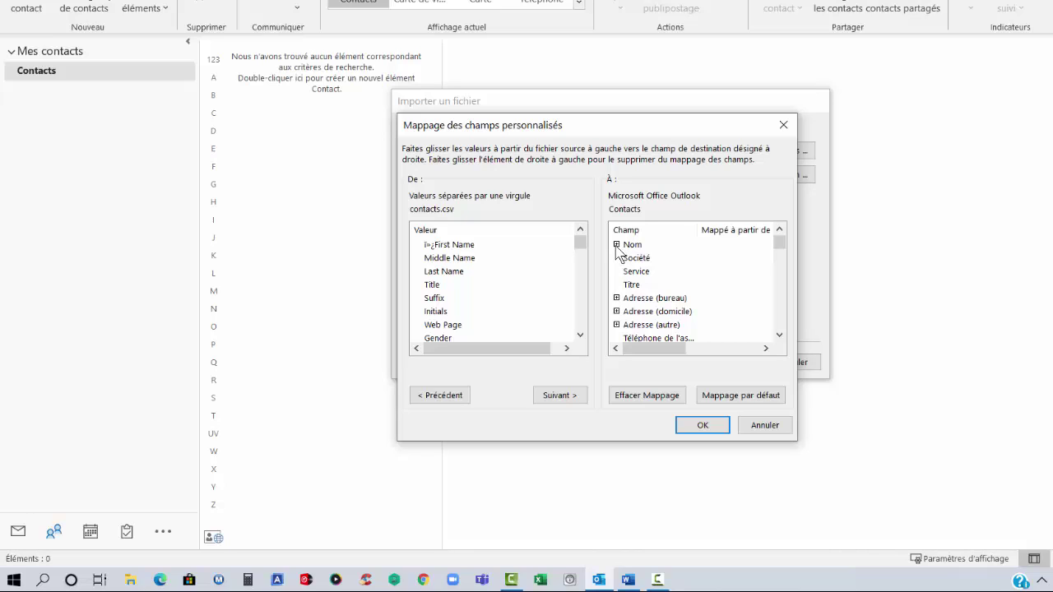
pyautogui.click(616, 245)
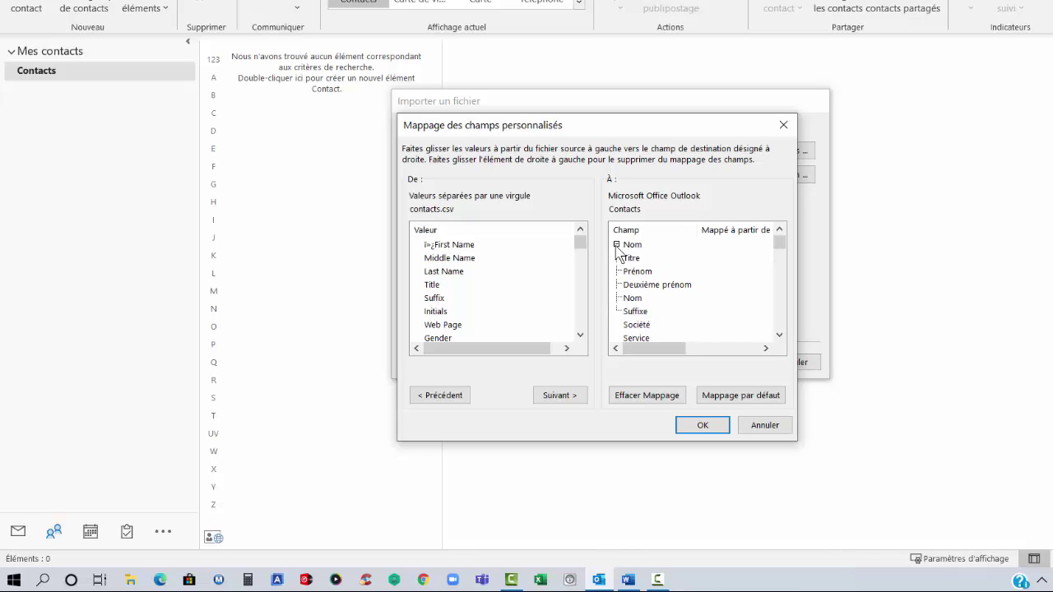
pyautogui.click(455, 245)
pyautogui.moveTo(455, 245); pyautogui.dragTo(646, 278)
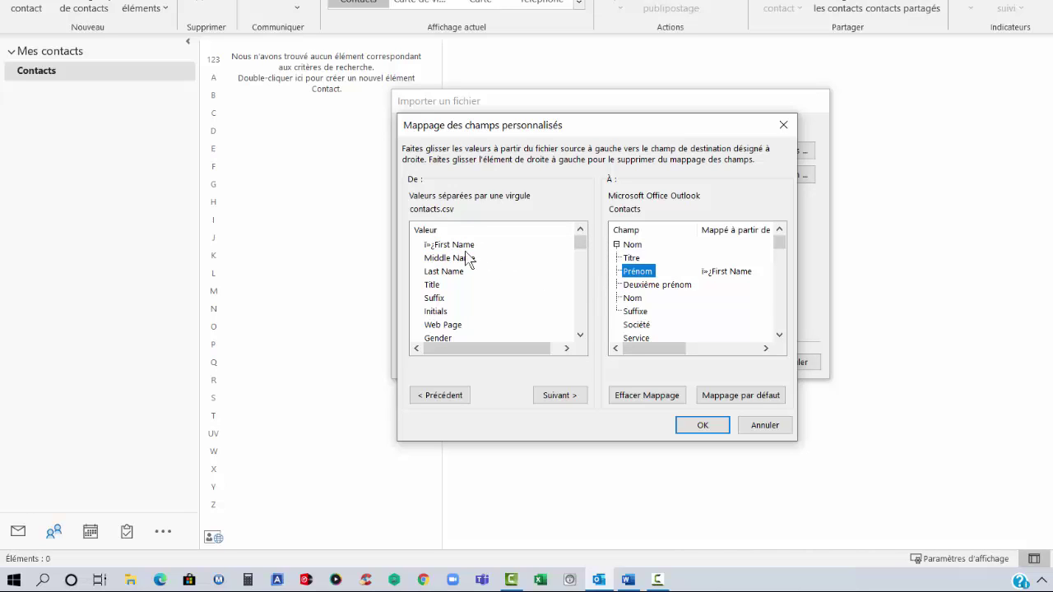
pyautogui.click(449, 274)
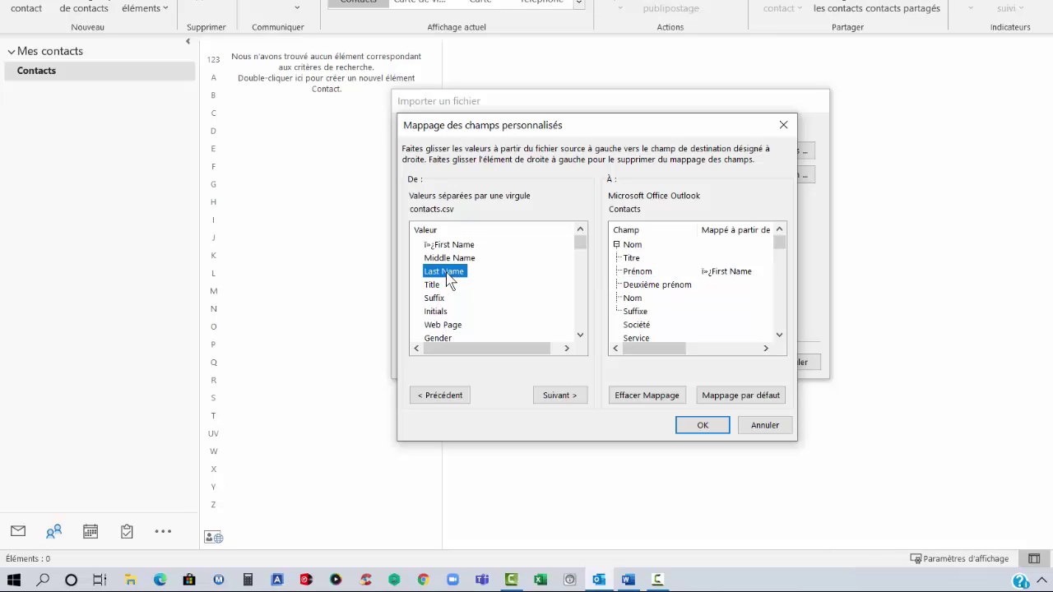
pyautogui.moveTo(449, 279); pyautogui.dragTo(647, 301)
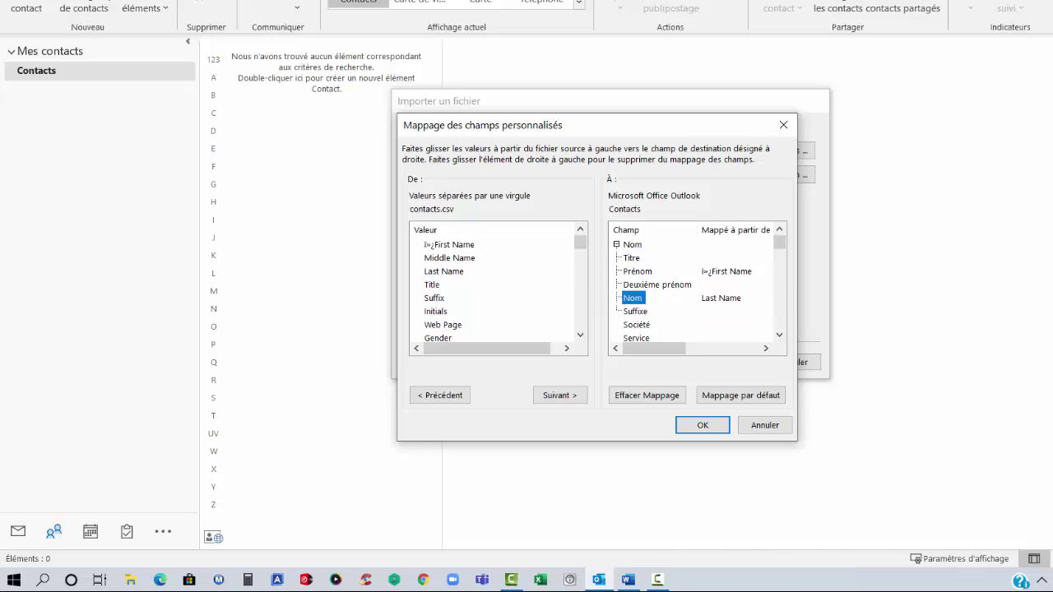
# Map the CSV's E-mail Address to Outlook's contact e-mail address field.
pyautogui.click(580, 335)
pyautogui.click(580, 335)
pyautogui.click(580, 335)
pyautogui.click(580, 334)
pyautogui.click(579, 335)
pyautogui.click(579, 334)
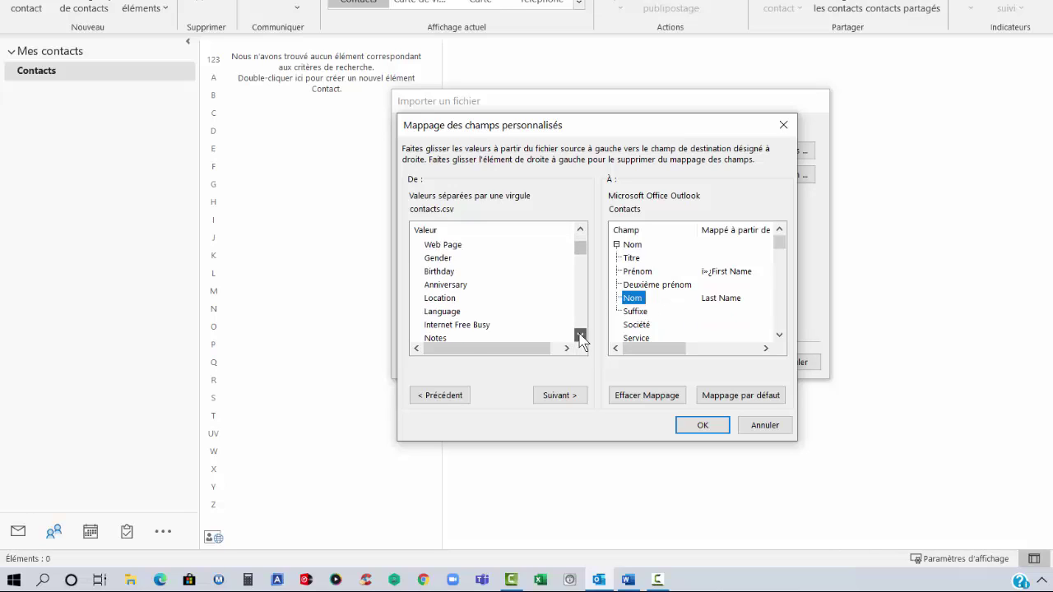
pyautogui.click(580, 335)
pyautogui.click(580, 334)
pyautogui.click(580, 334)
pyautogui.click(463, 301)
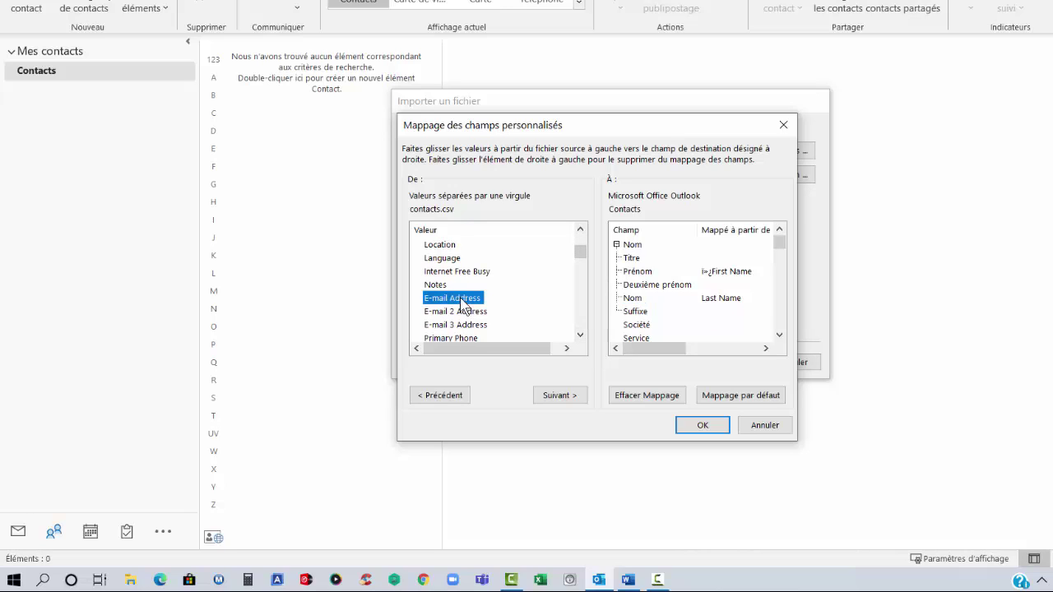
pyautogui.click(779, 336)
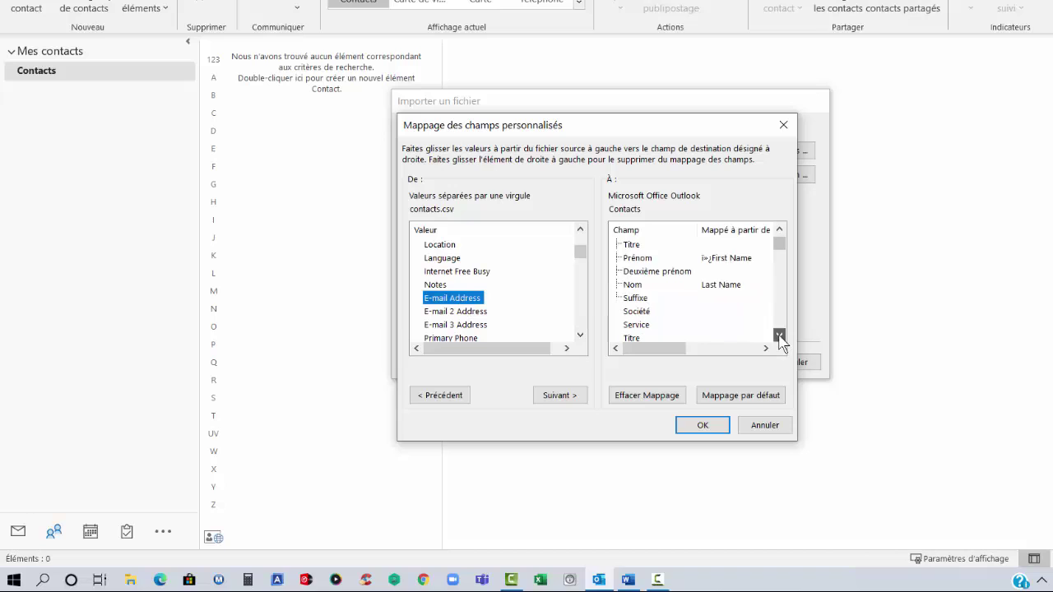
pyautogui.click(779, 336)
pyautogui.click(779, 336)
pyautogui.click(779, 335)
pyautogui.click(778, 336)
pyautogui.click(778, 335)
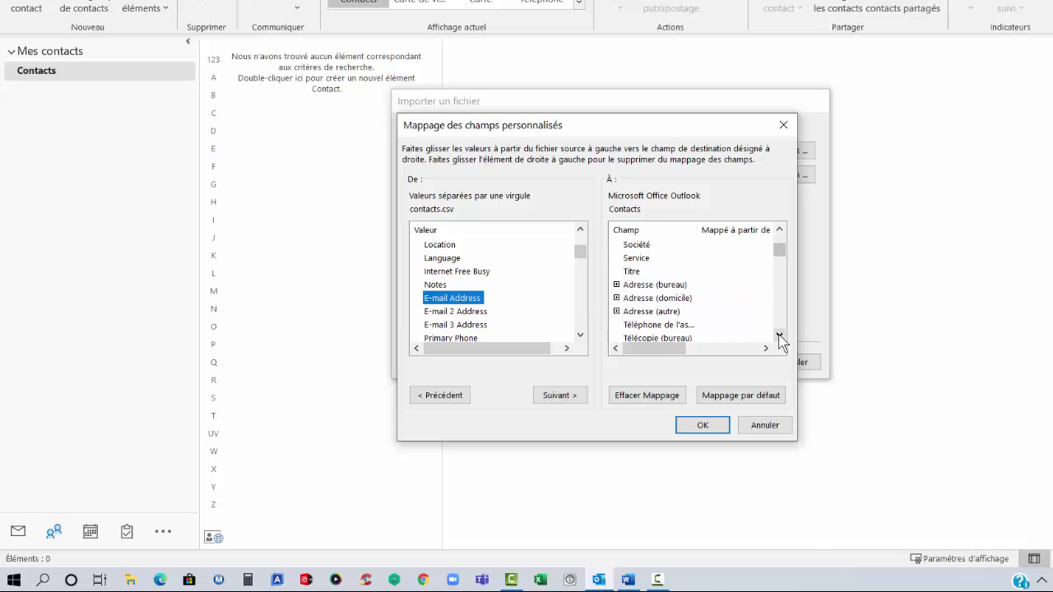
pyautogui.scroll(-7, 779, 335)
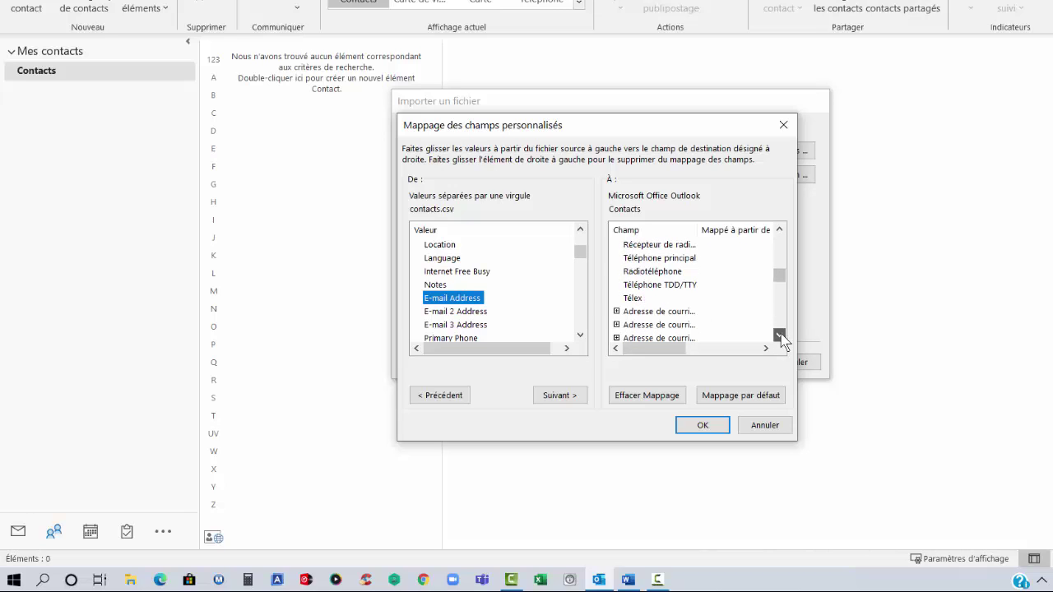
pyautogui.click(674, 311)
pyautogui.click(455, 299)
pyautogui.moveTo(455, 302); pyautogui.dragTo(657, 315)
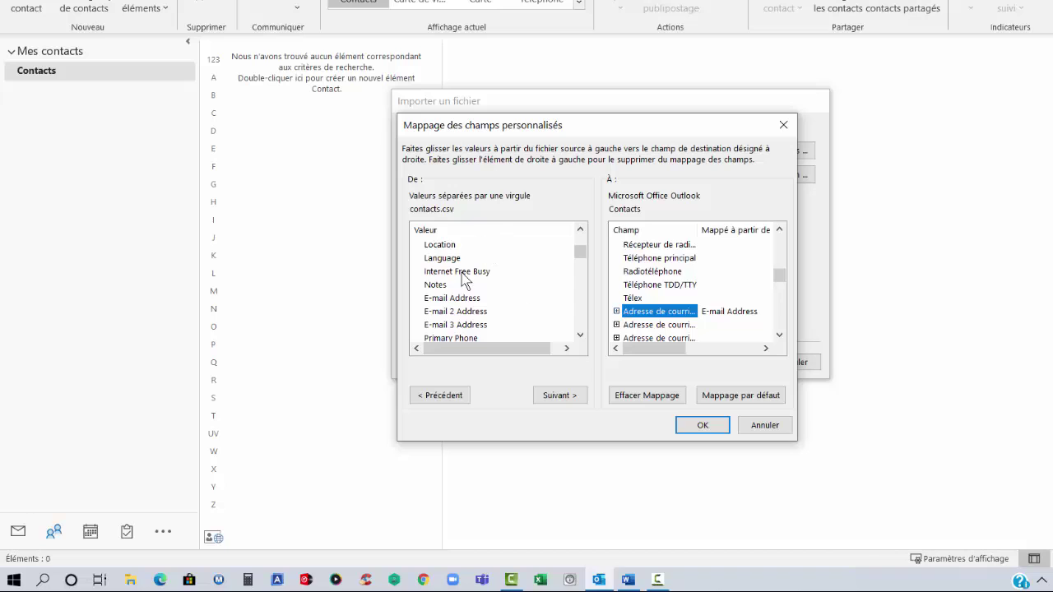
# Confirm the field mappings, finish the import, and view the first of the four imported contacts.
pyautogui.click(703, 426)
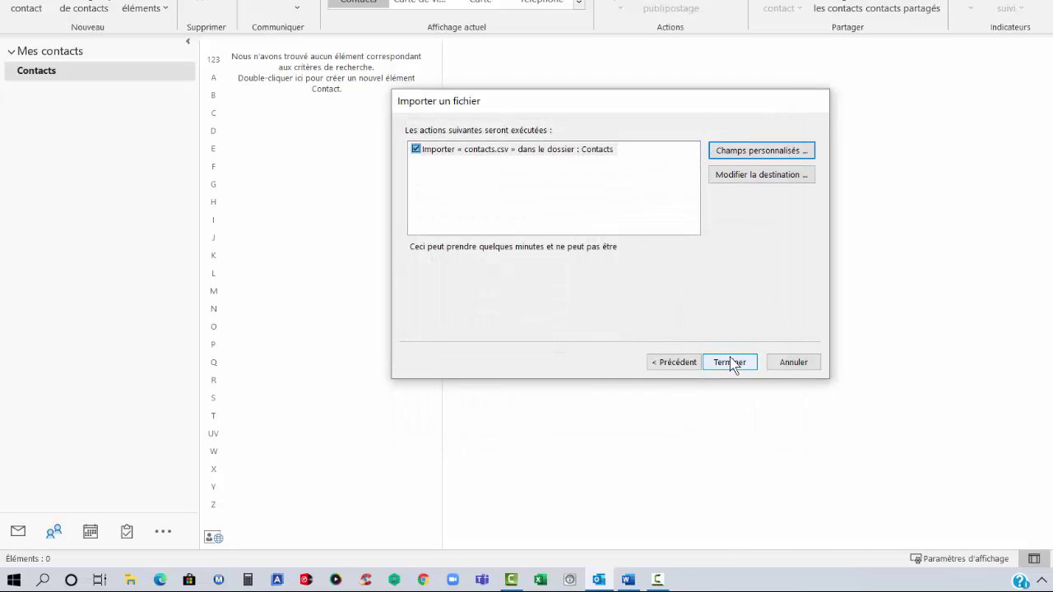
pyautogui.click(731, 365)
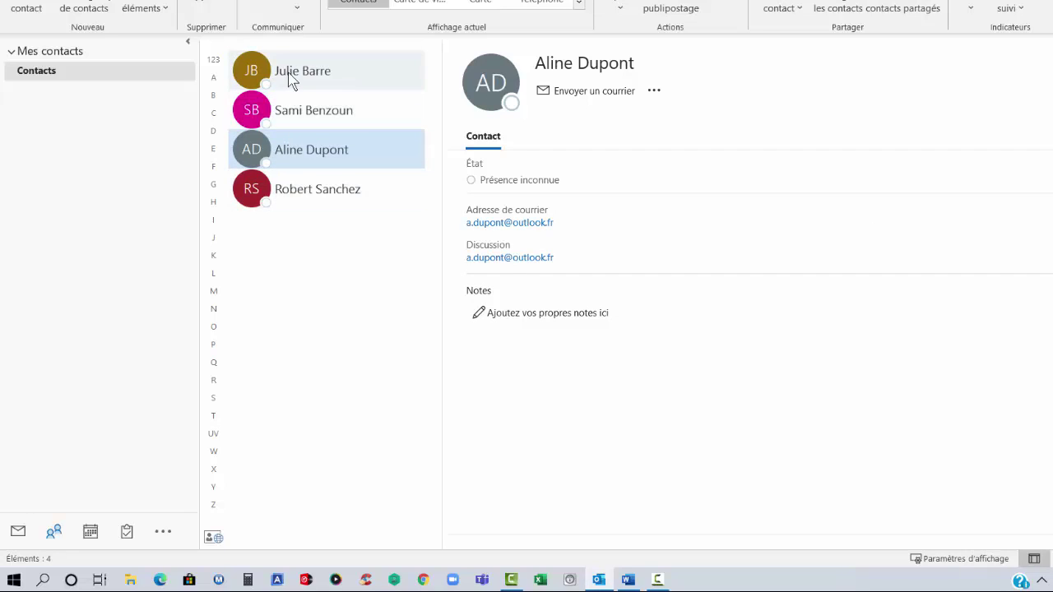
pyautogui.click(292, 77)
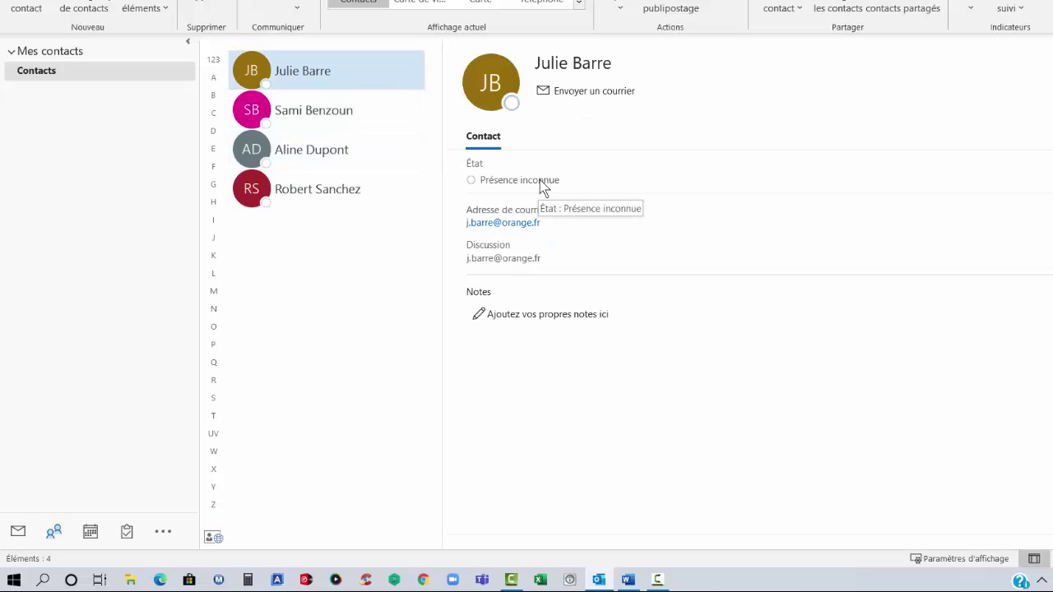
# Start an e-mail to the top contact, check its recipient address, then discard the draft.
pyautogui.click(586, 91)
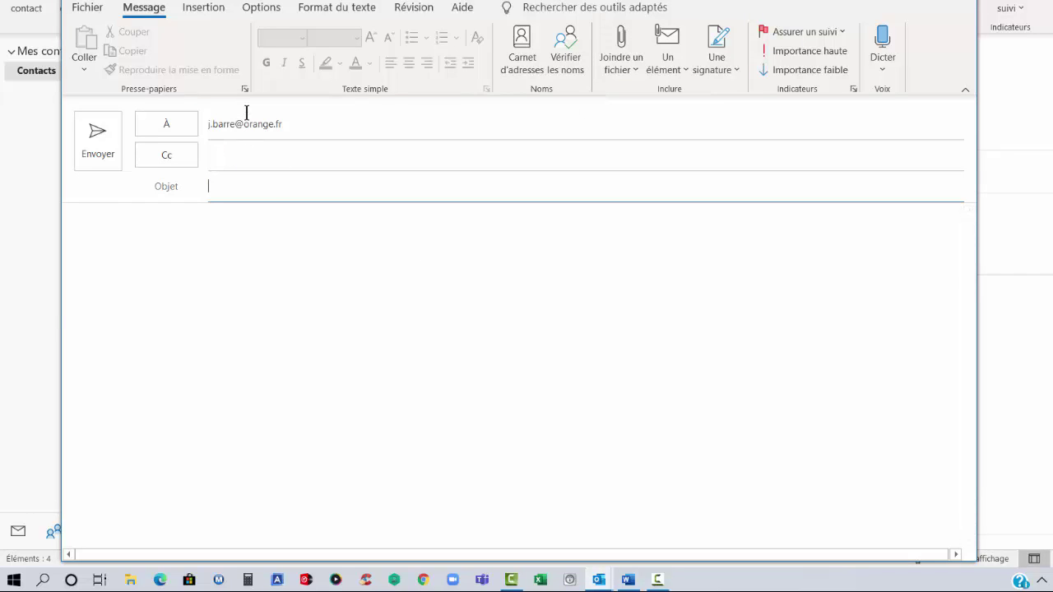
pyautogui.click(304, 124)
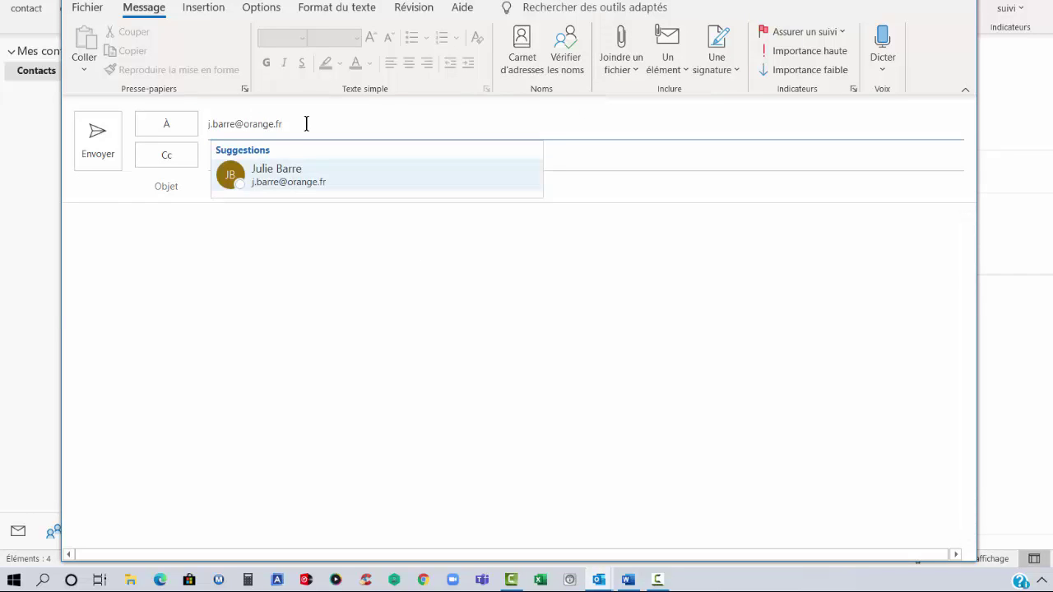
pyautogui.moveTo(296, 125); pyautogui.dragTo(210, 129)
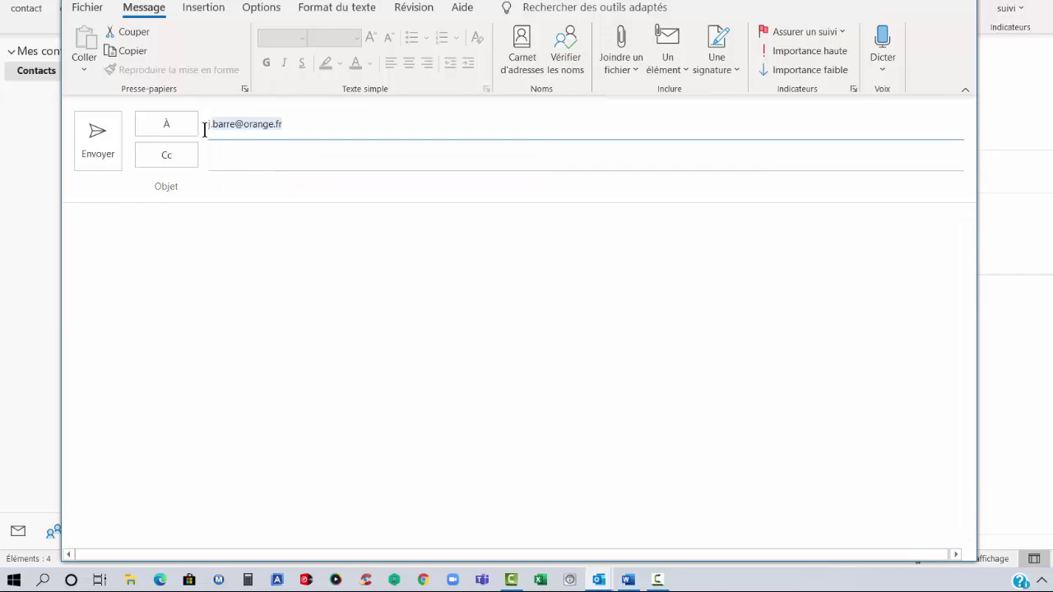
pyautogui.click(238, 190)
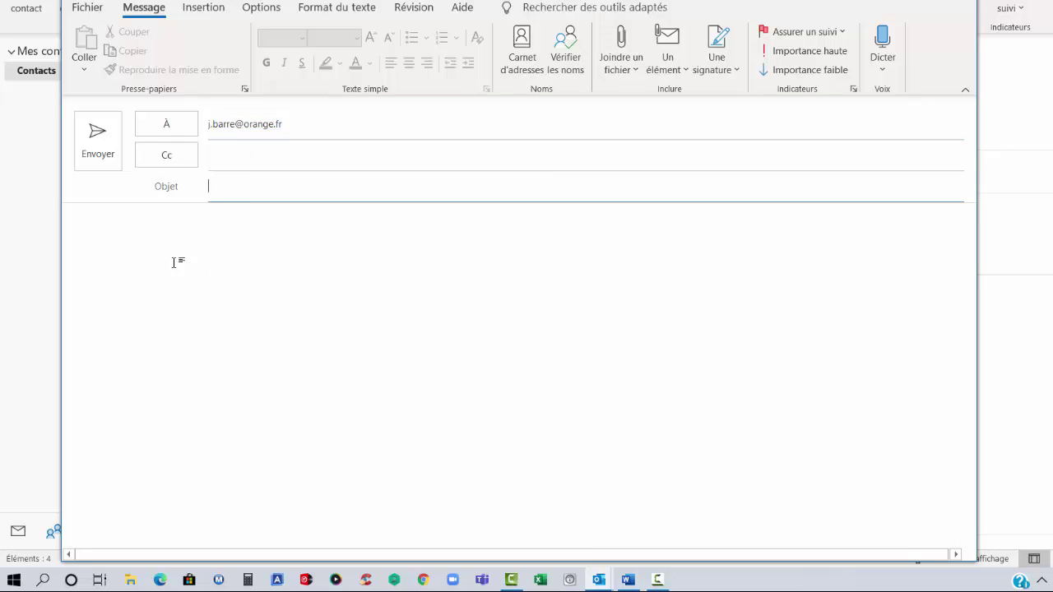
pyautogui.click(954, 6)
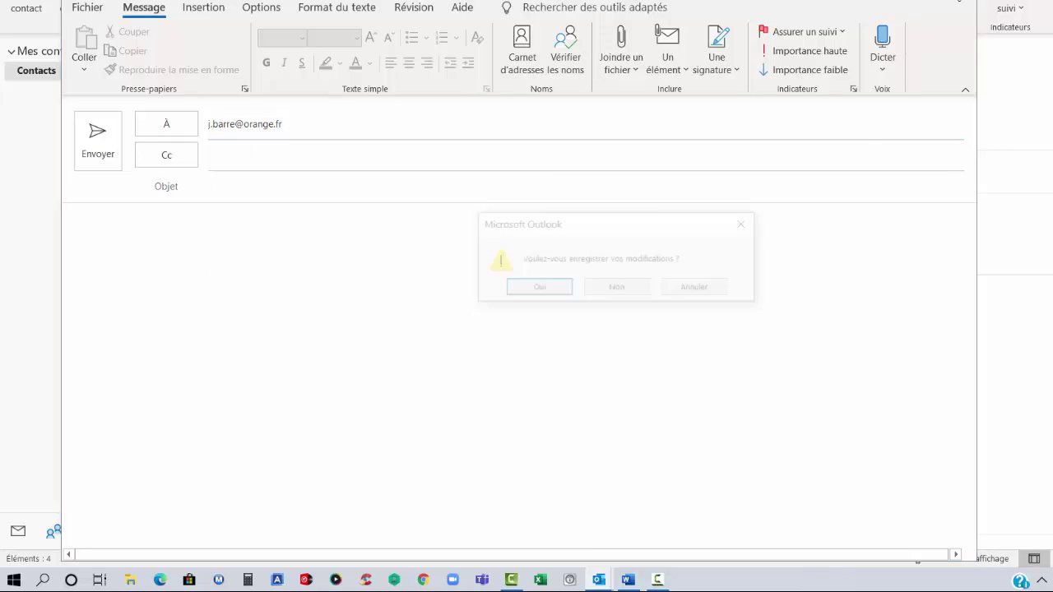
pyautogui.click(615, 295)
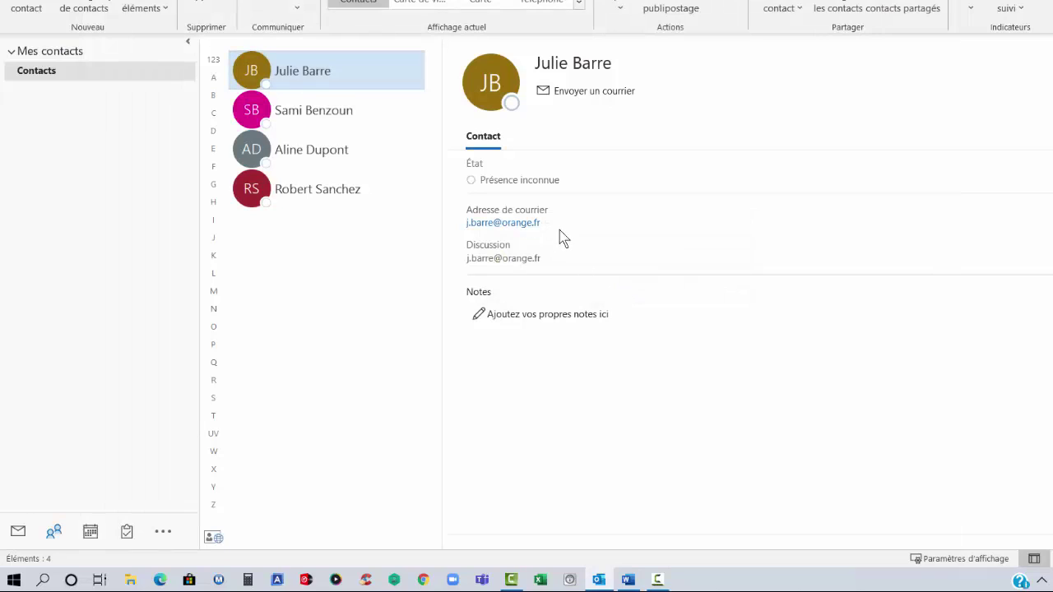
# Select all four contacts with Ctrl+A and delete them.
pyautogui.click(371, 196)
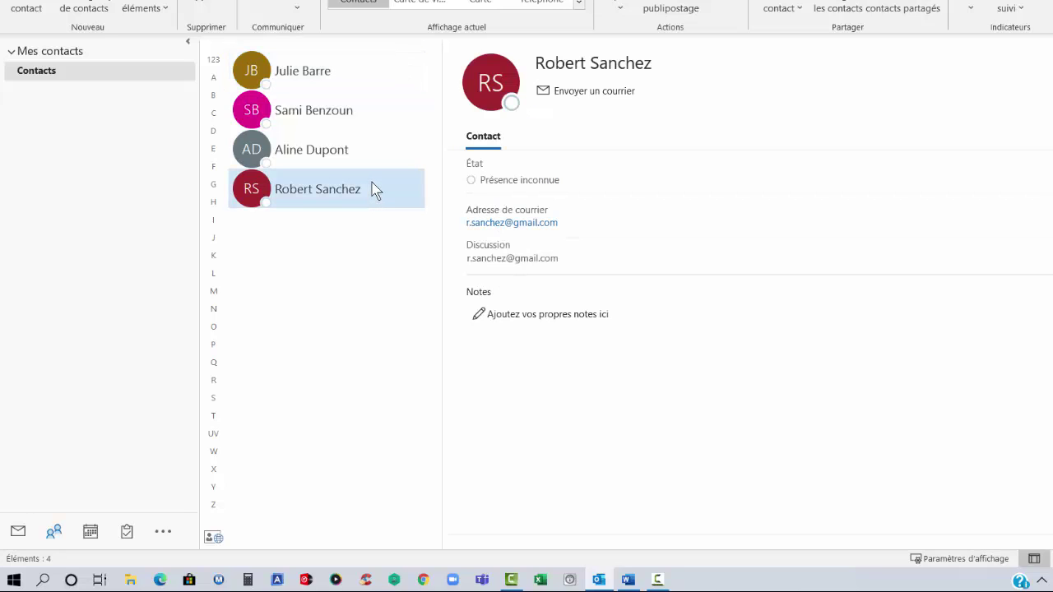
pyautogui.hotkey('ctrl', 'a')
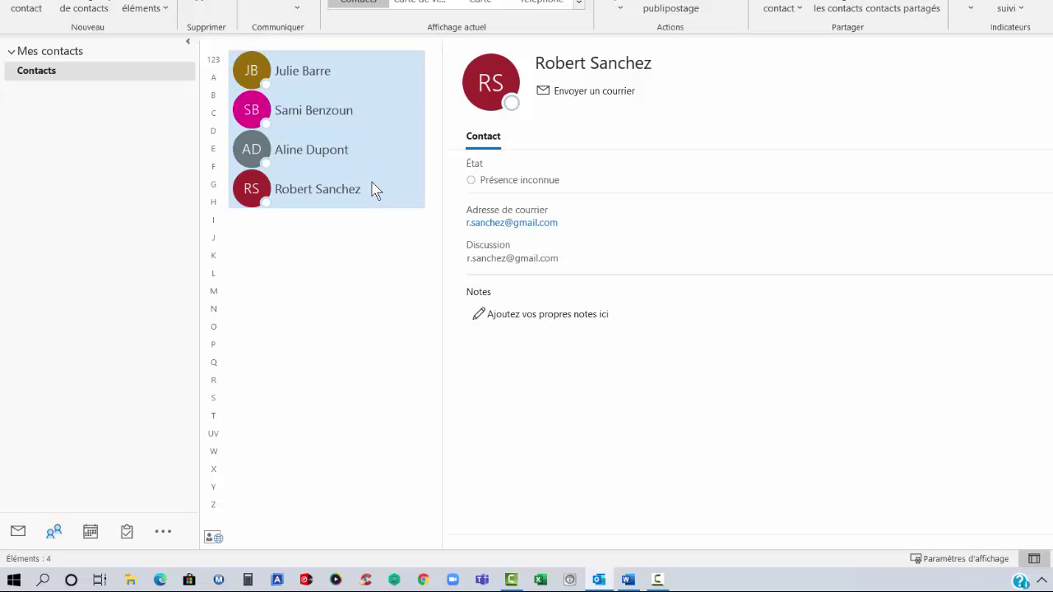
pyautogui.press('Delete')
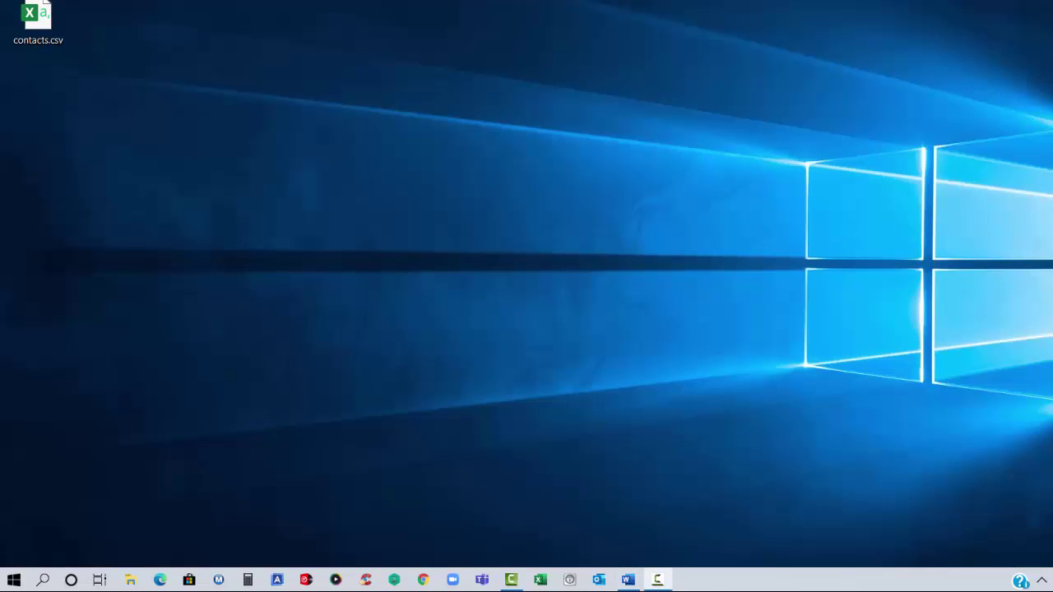
# Delete contacts.csv via Supprimer, move Classeur1.xlsx to the top-left and open it in Excel.
pyautogui.click(43, 20)
pyautogui.rightClick(43, 21)
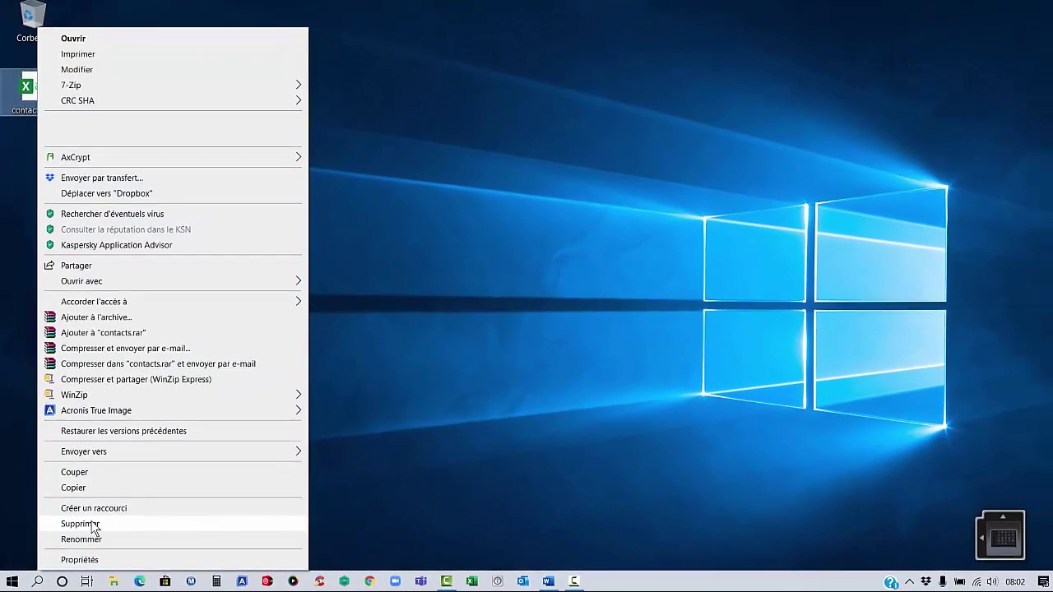
pyautogui.click(93, 525)
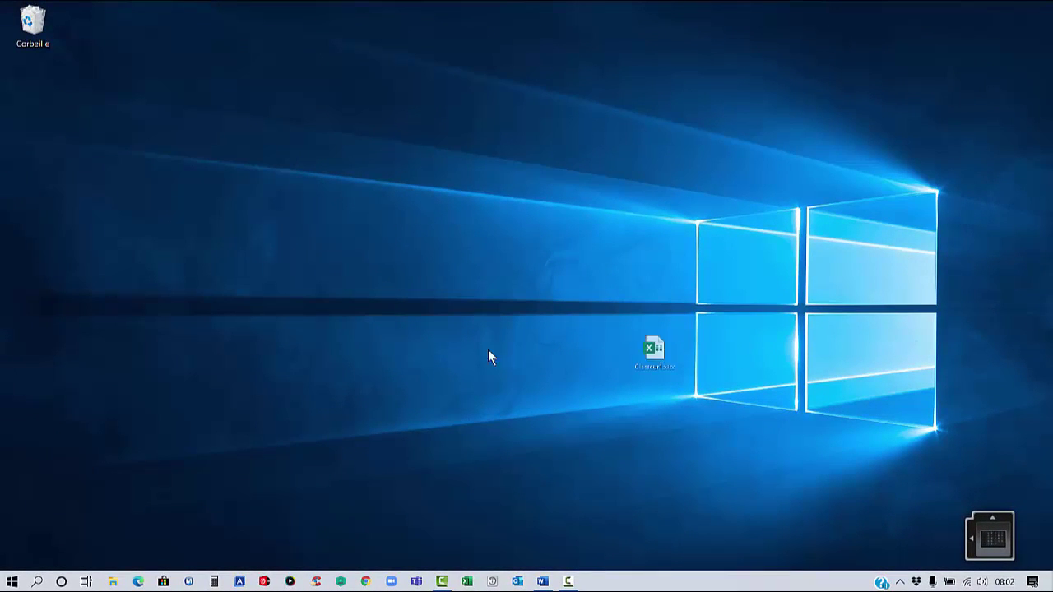
pyautogui.moveTo(490, 354); pyautogui.dragTo(394, 262)
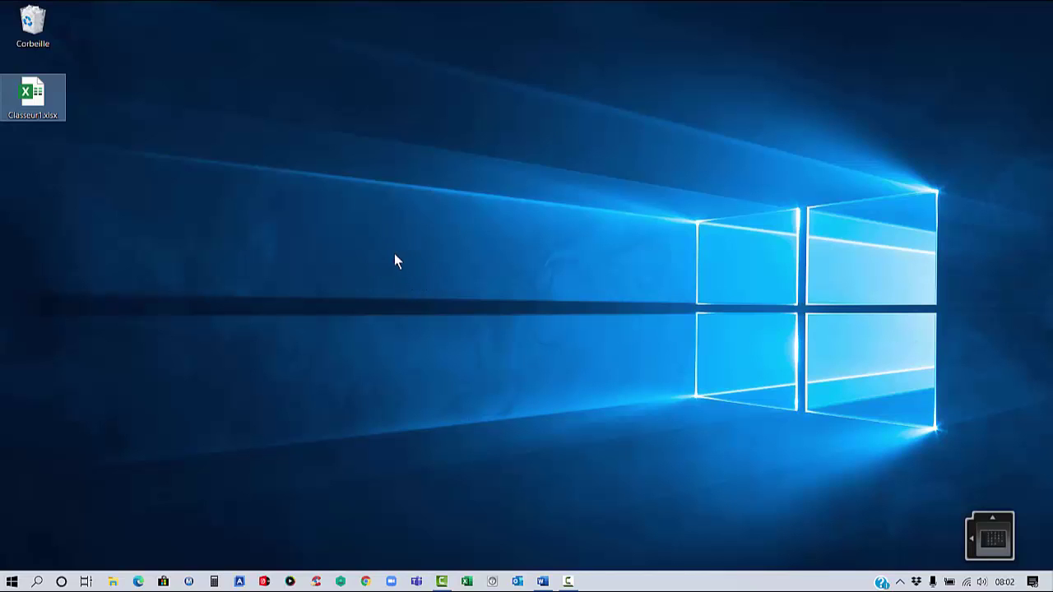
pyautogui.doubleClick(33, 92)
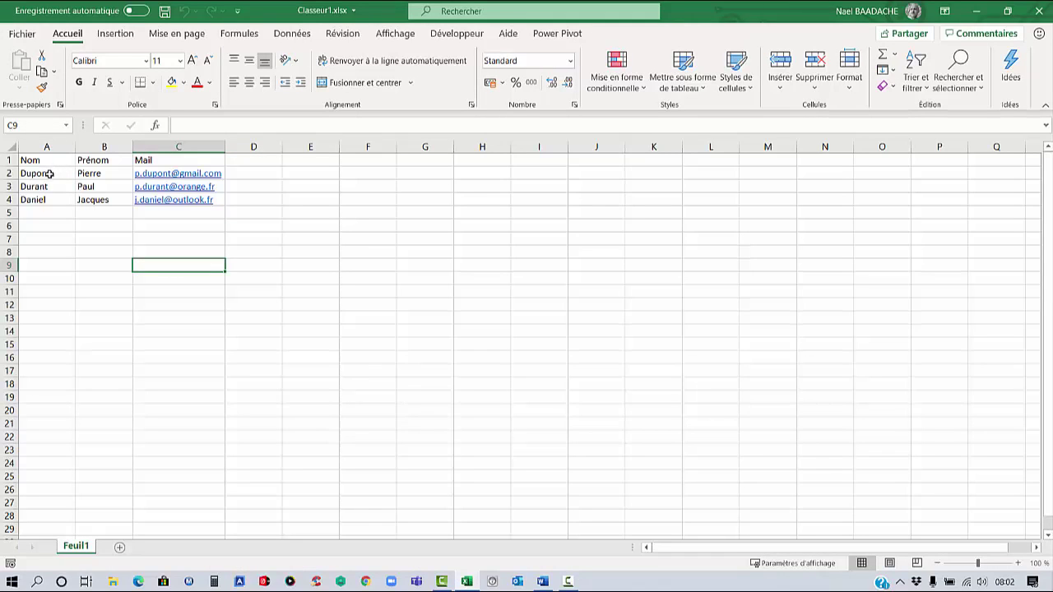
# Save the workbook to the desktop as Classeur1.txt in Texte (séparateur : tabulation) format.
pyautogui.click(256, 226)
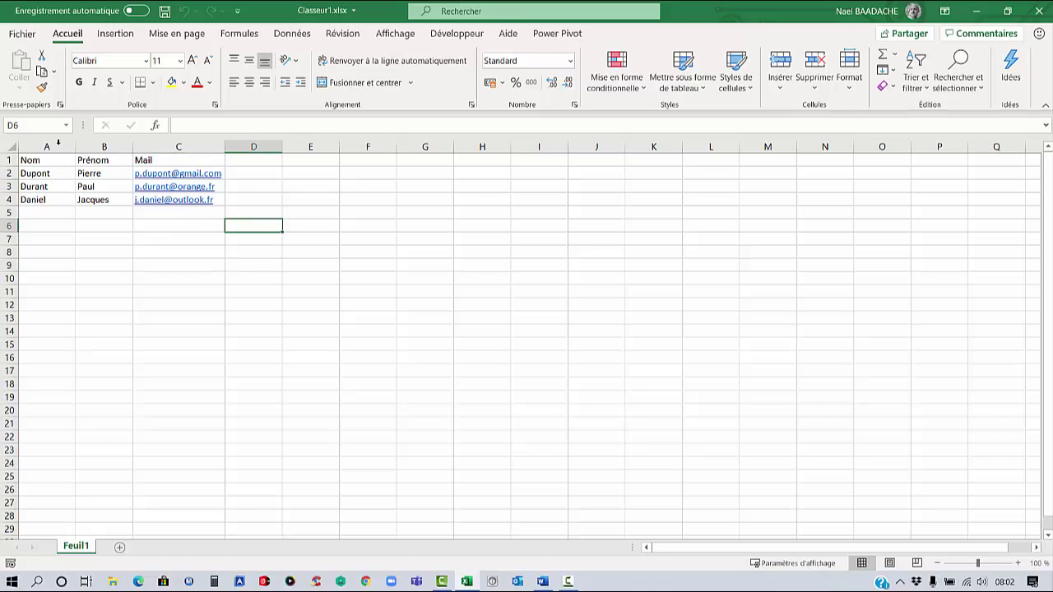
pyautogui.click(23, 34)
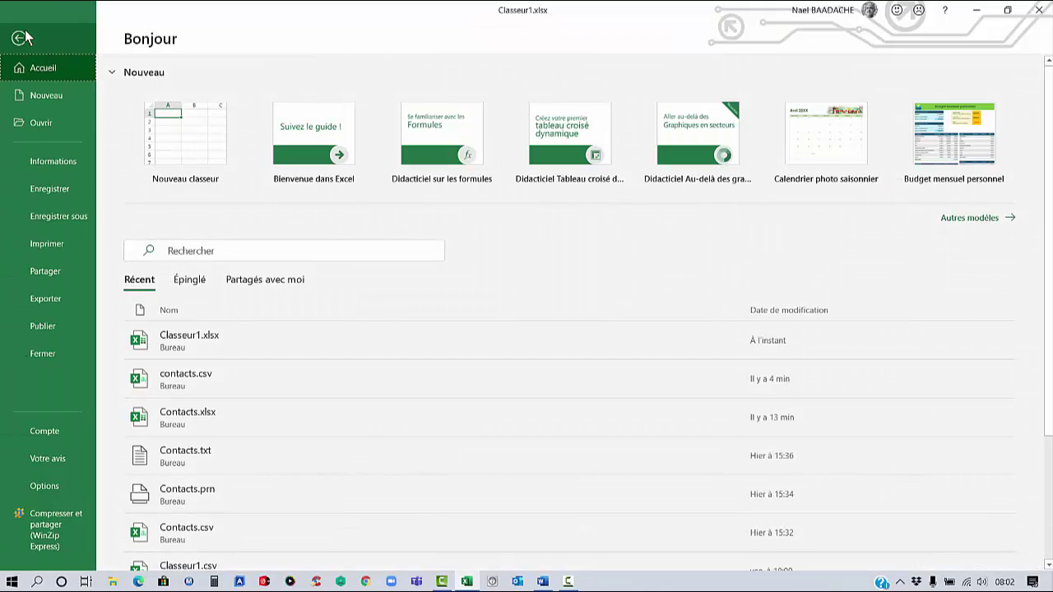
pyautogui.click(63, 213)
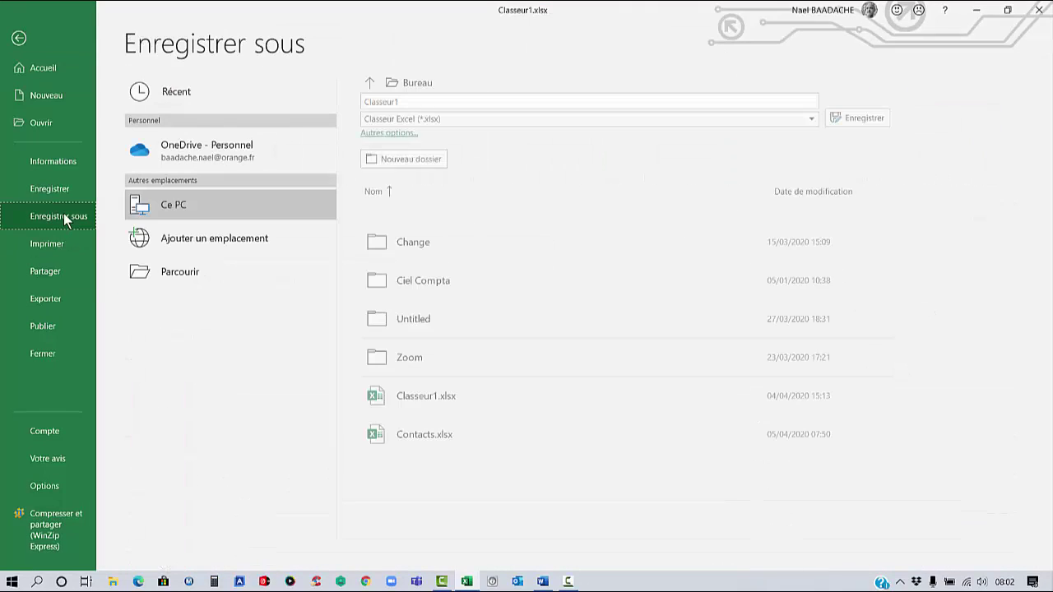
pyautogui.doubleClick(190, 204)
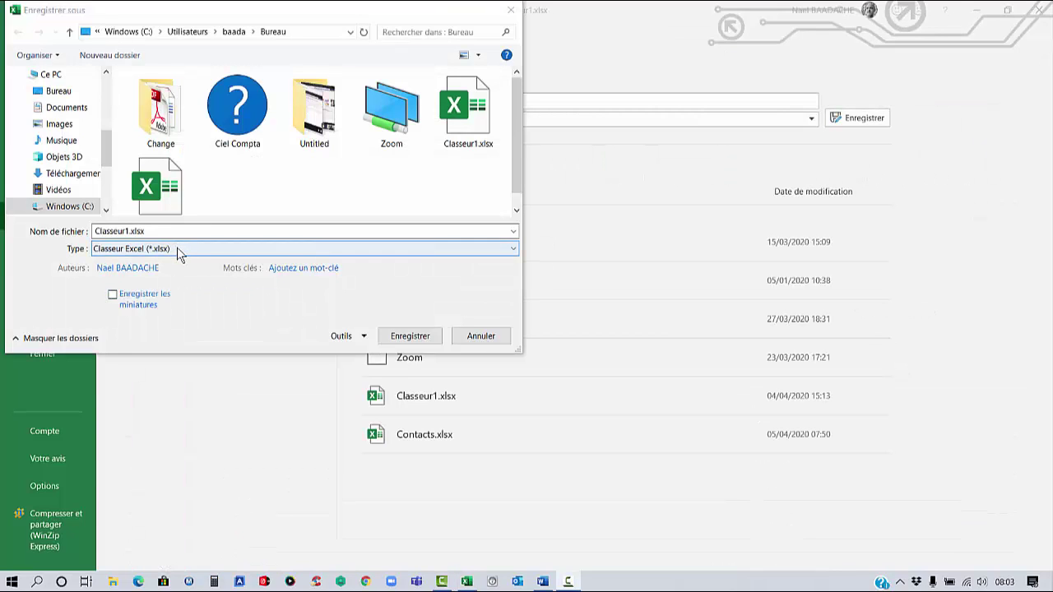
pyautogui.click(177, 248)
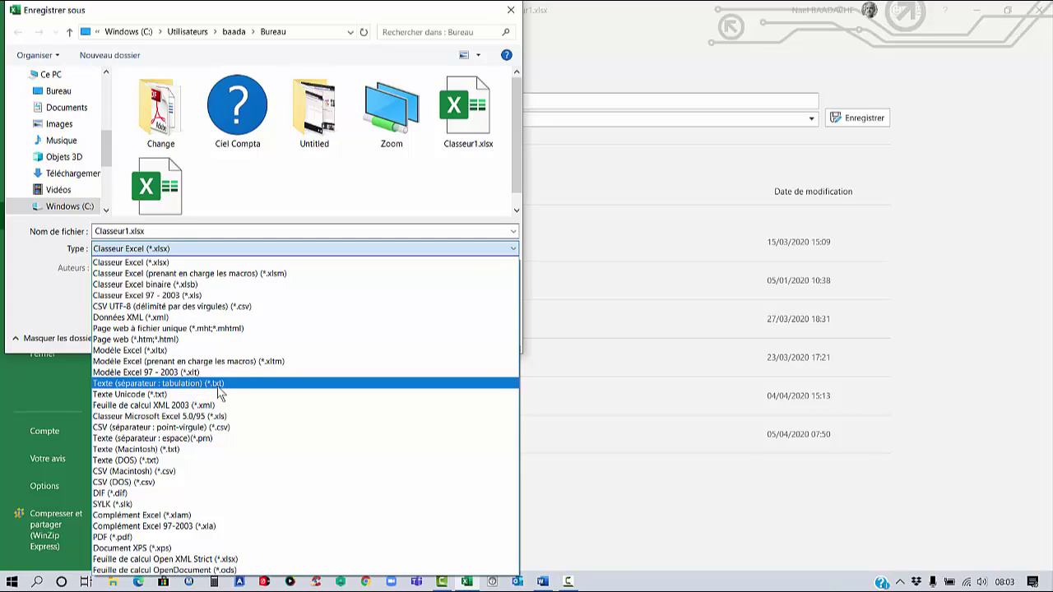
pyautogui.click(215, 384)
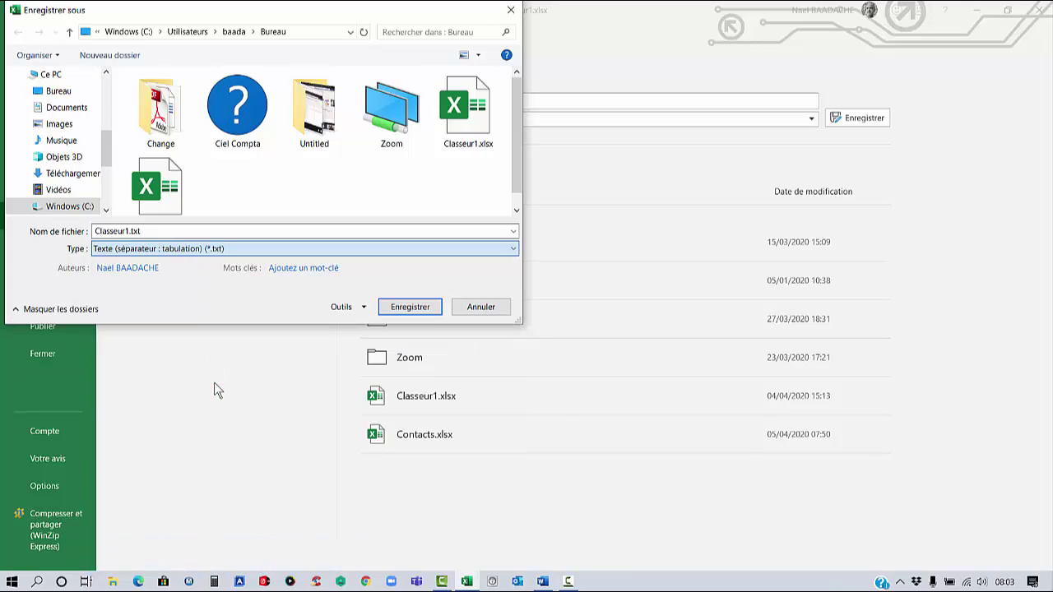
pyautogui.click(408, 307)
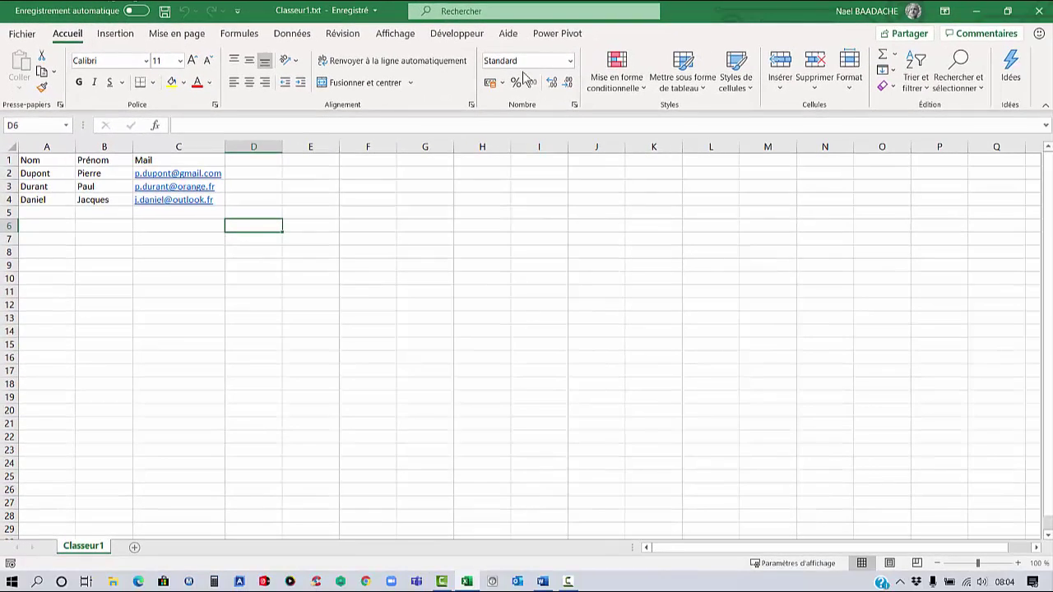
# Close Excel and rename the desktop file Classeur1.txt to Contacts.txt.
pyautogui.click(1043, 13)
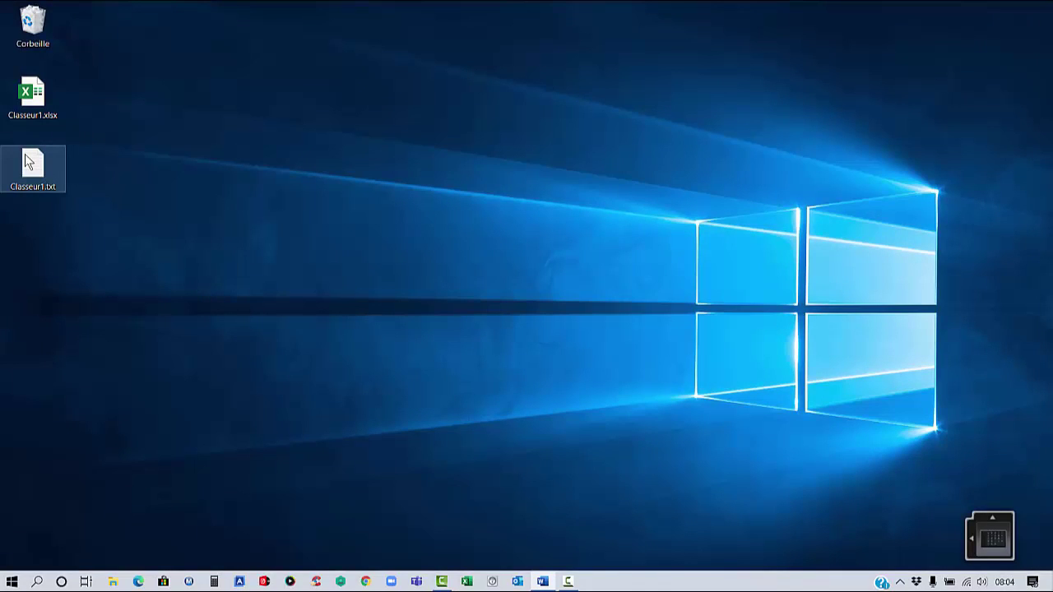
pyautogui.rightClick(29, 162)
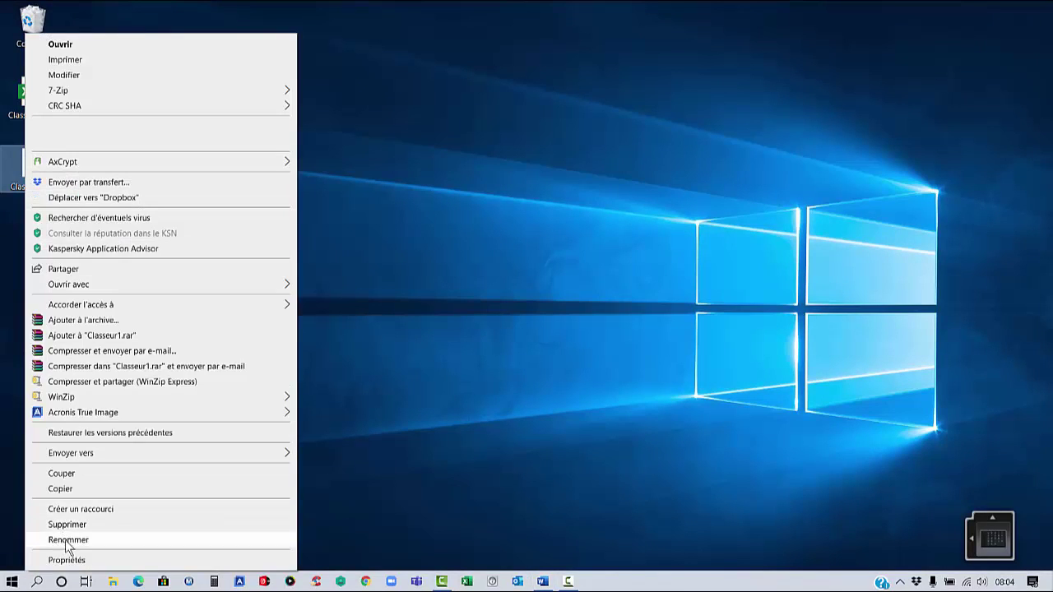
pyautogui.click(69, 540)
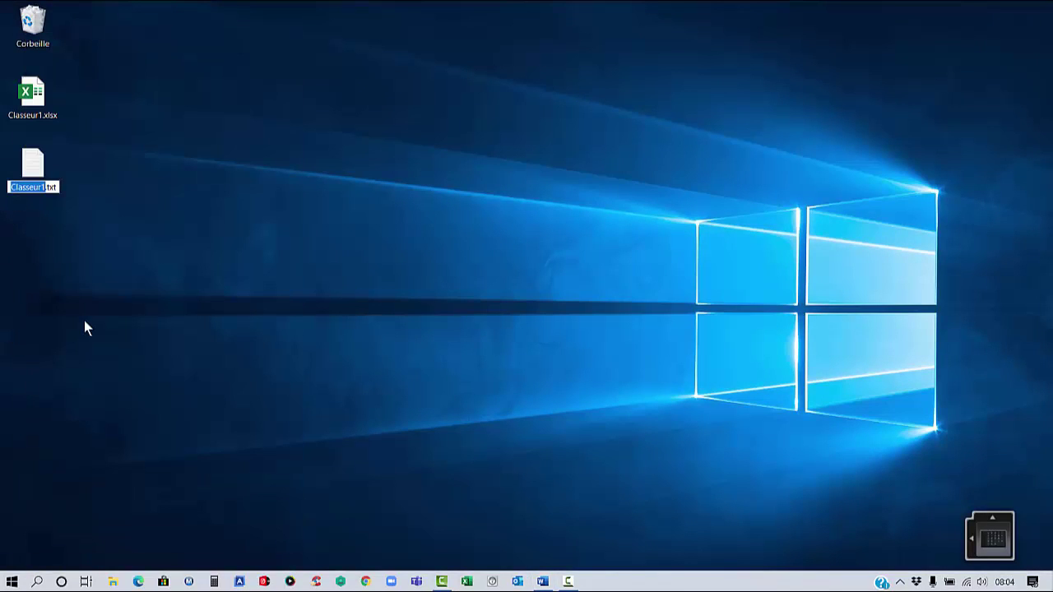
pyautogui.write('Contacts')
pyautogui.press('Return')
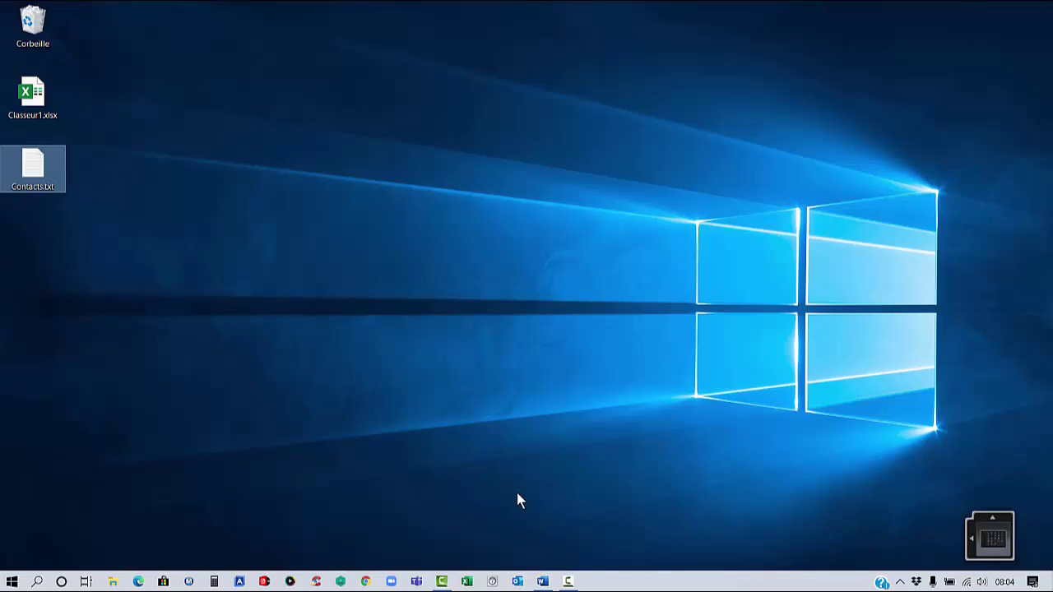
# Launch Outlook and start an Importer/Exporter import of type Valeurs séparées par une virgule.
pyautogui.click(518, 582)
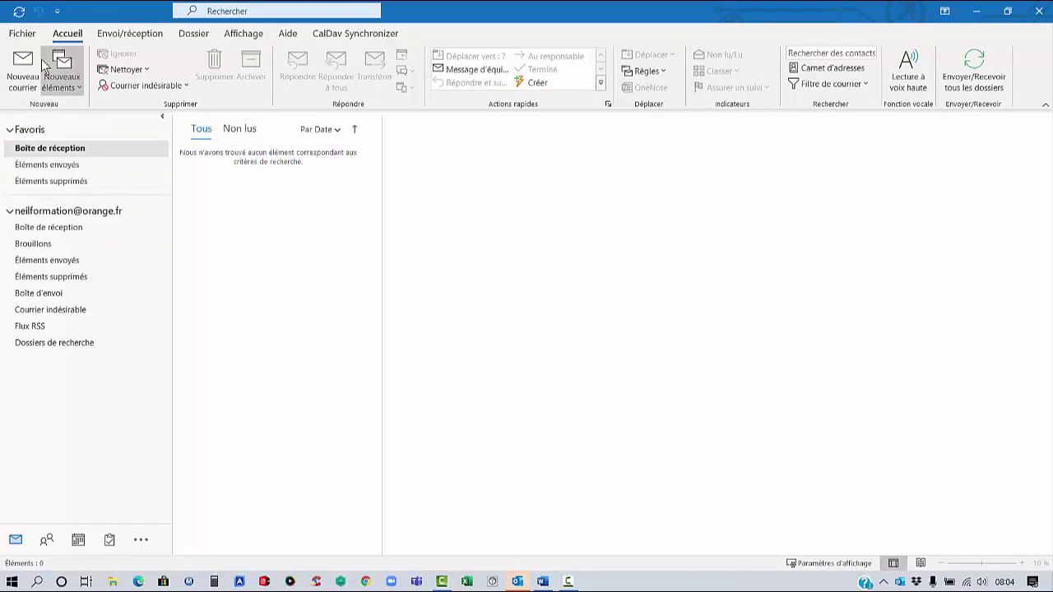
pyautogui.click(24, 34)
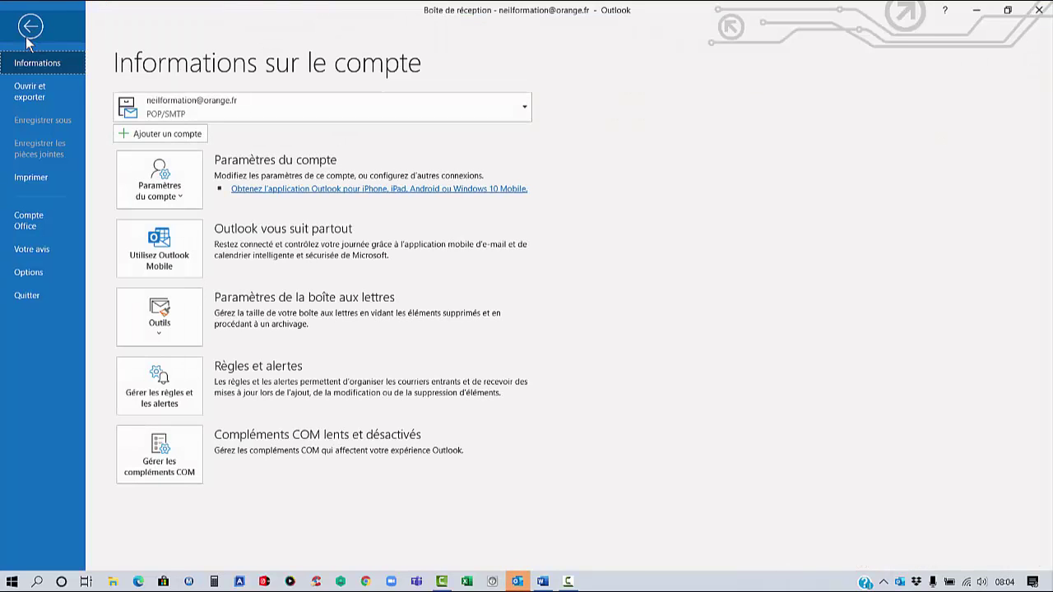
pyautogui.click(29, 97)
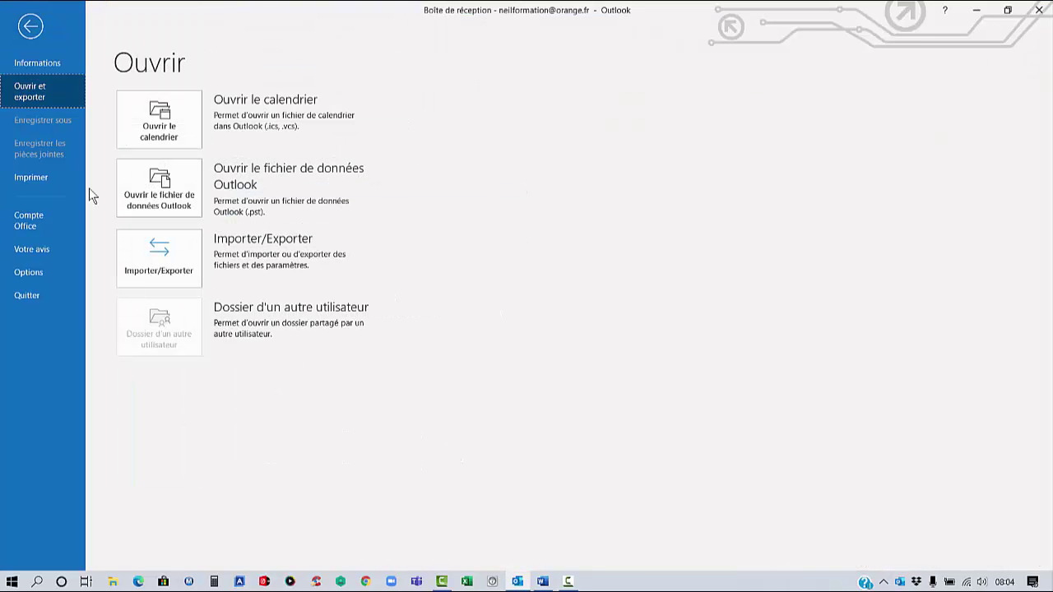
pyautogui.click(161, 257)
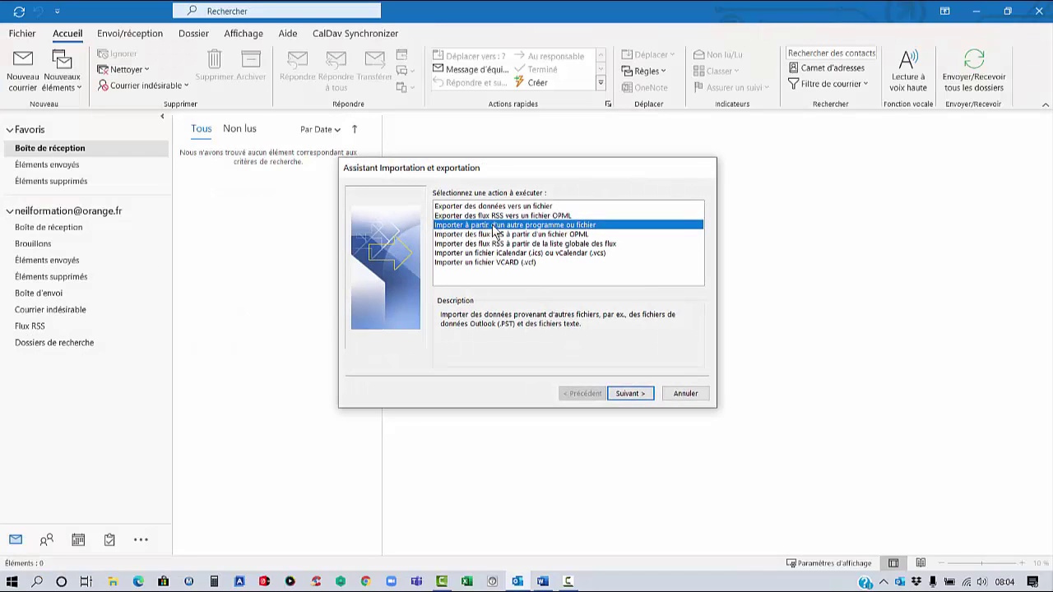
pyautogui.click(629, 393)
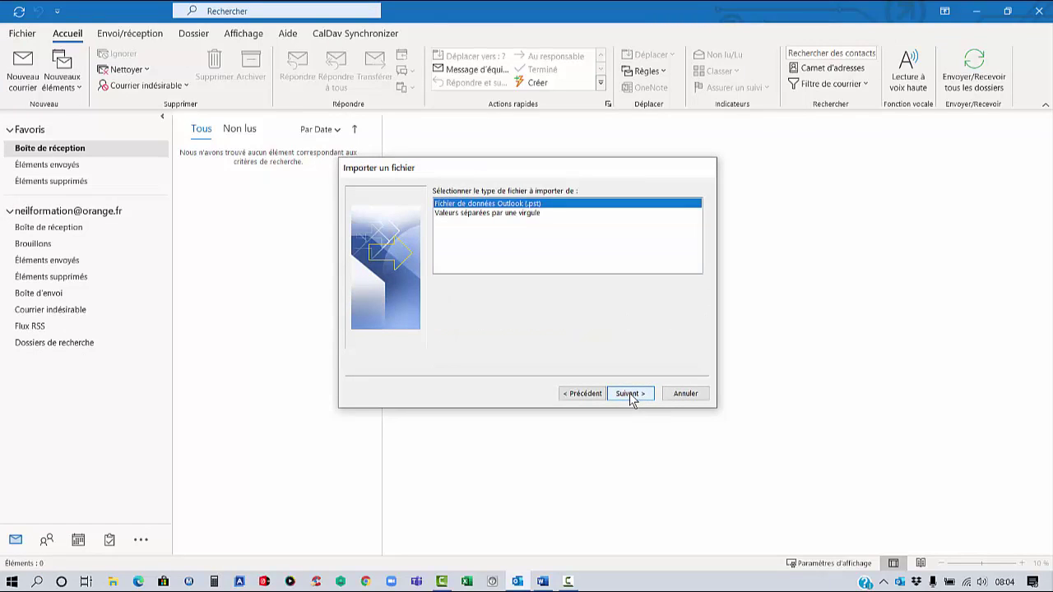
pyautogui.click(447, 213)
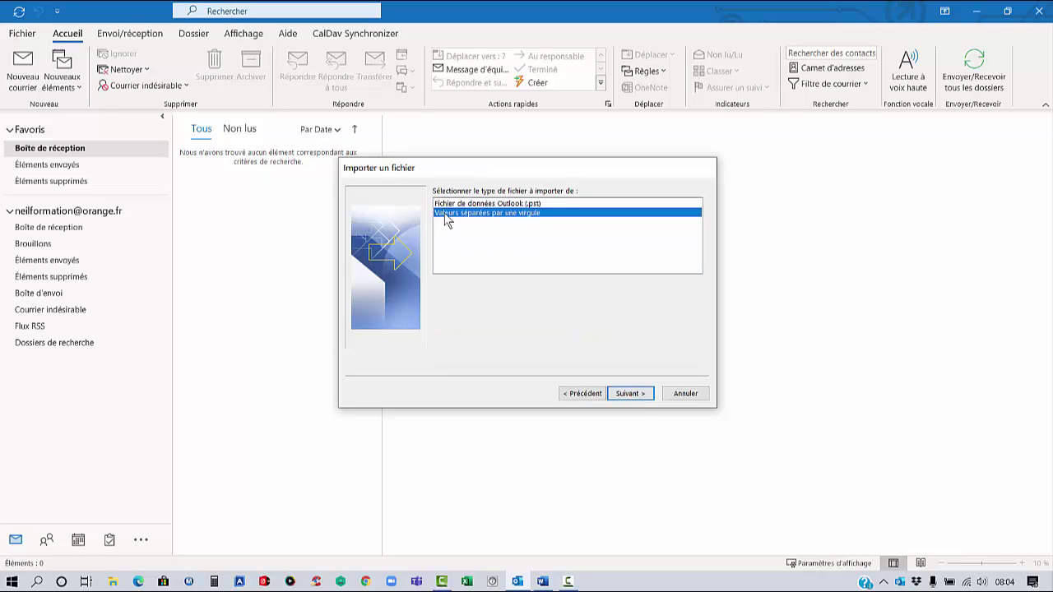
pyautogui.click(633, 396)
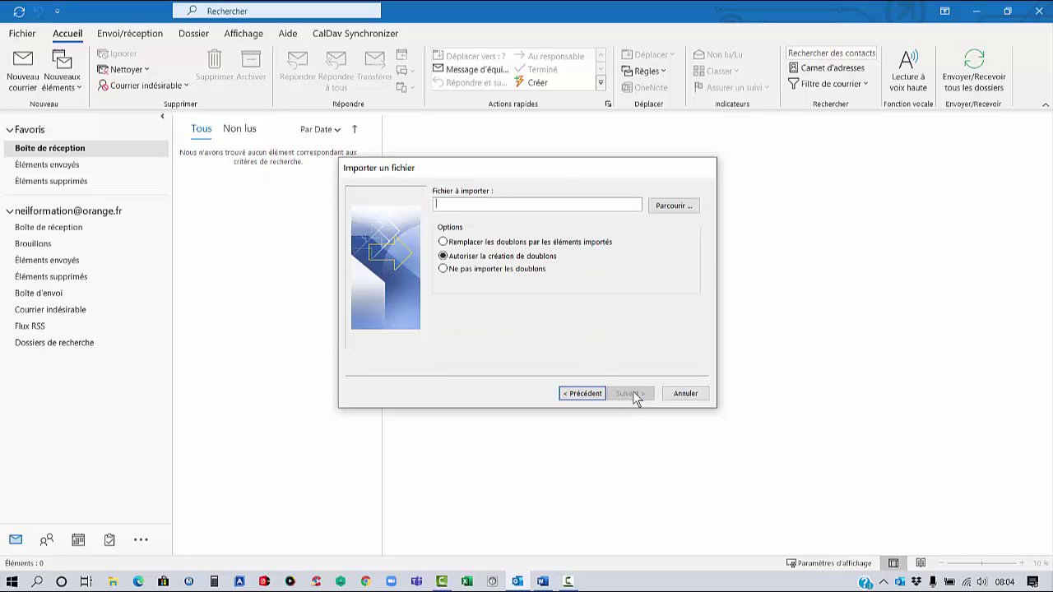
# Browse to the Bureau, show all files with *.*, and choose Contacts.txt as the import file.
pyautogui.click(674, 205)
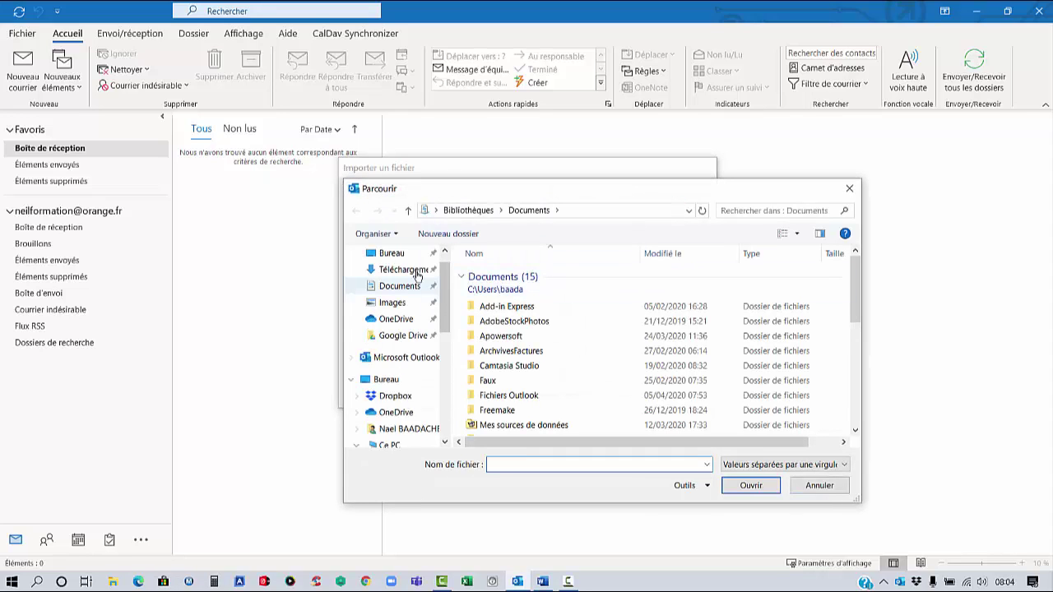
pyautogui.click(391, 253)
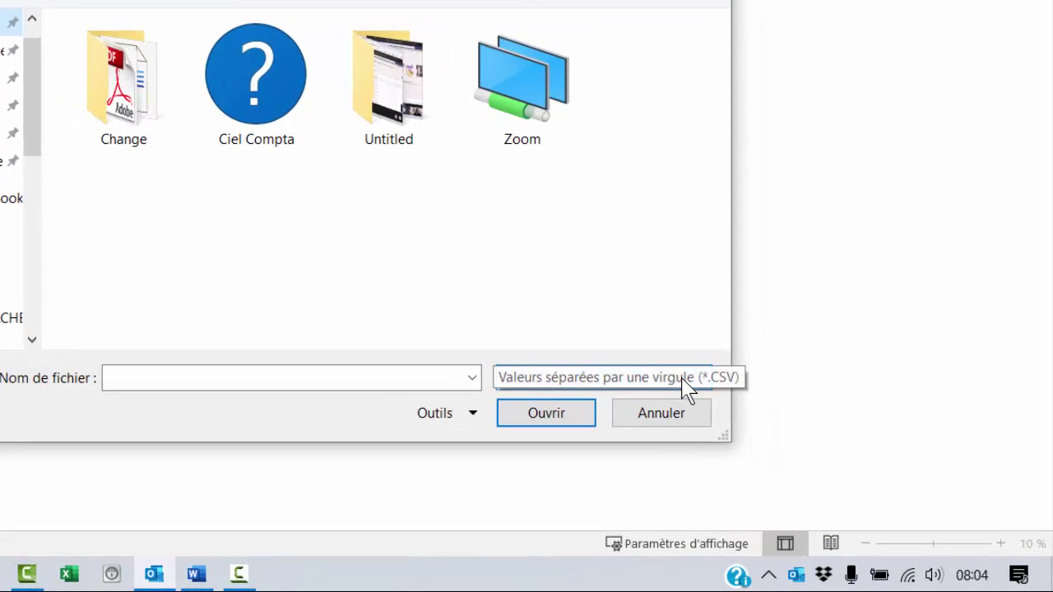
pyautogui.click(682, 379)
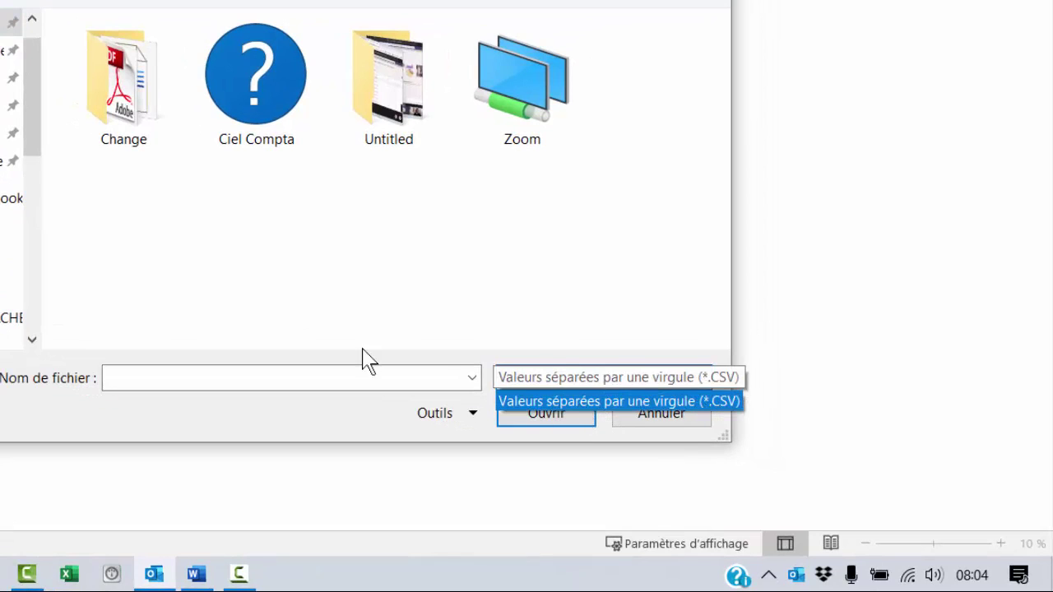
pyautogui.click(235, 378)
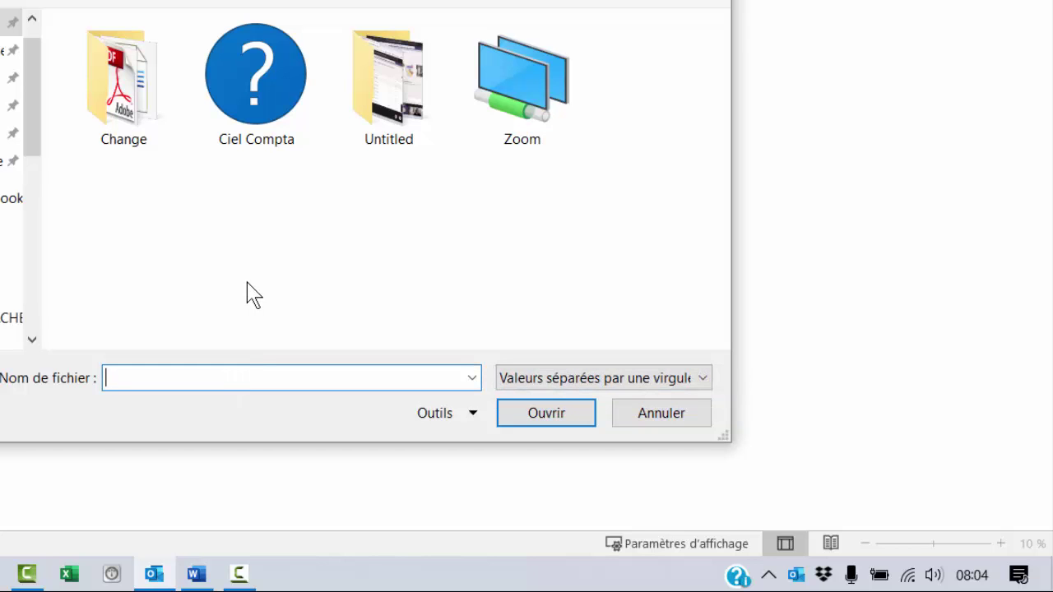
pyautogui.write('*')
pyautogui.write('.*')
pyautogui.press('Return')
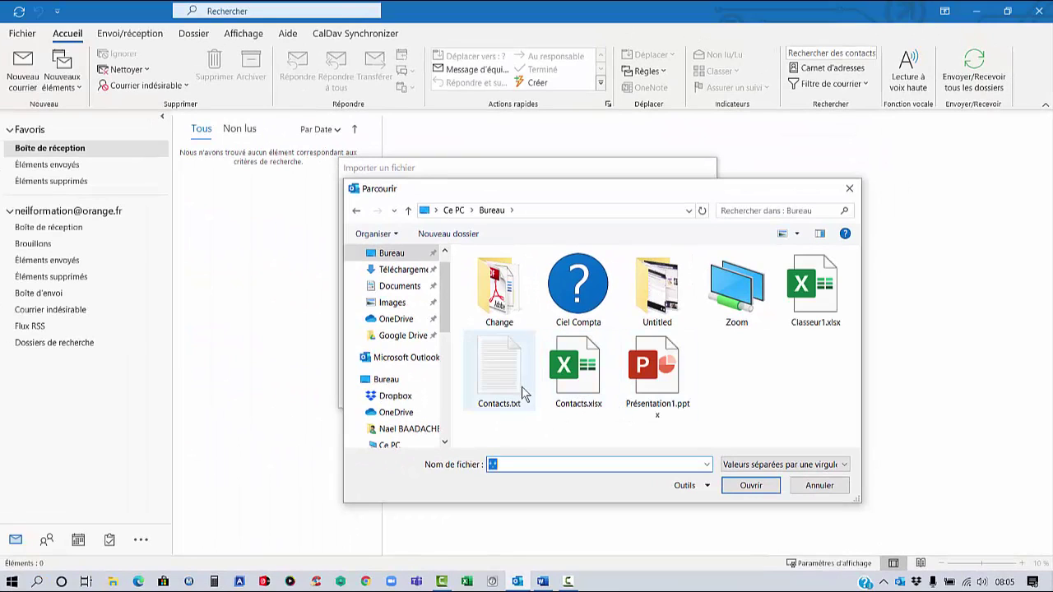
pyautogui.click(499, 381)
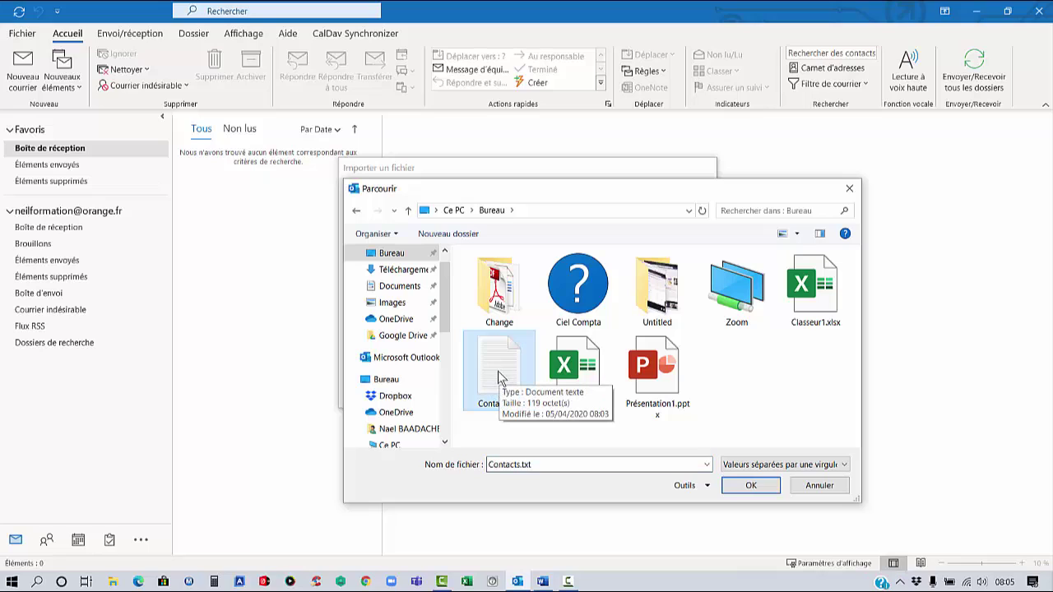
pyautogui.doubleClick(499, 378)
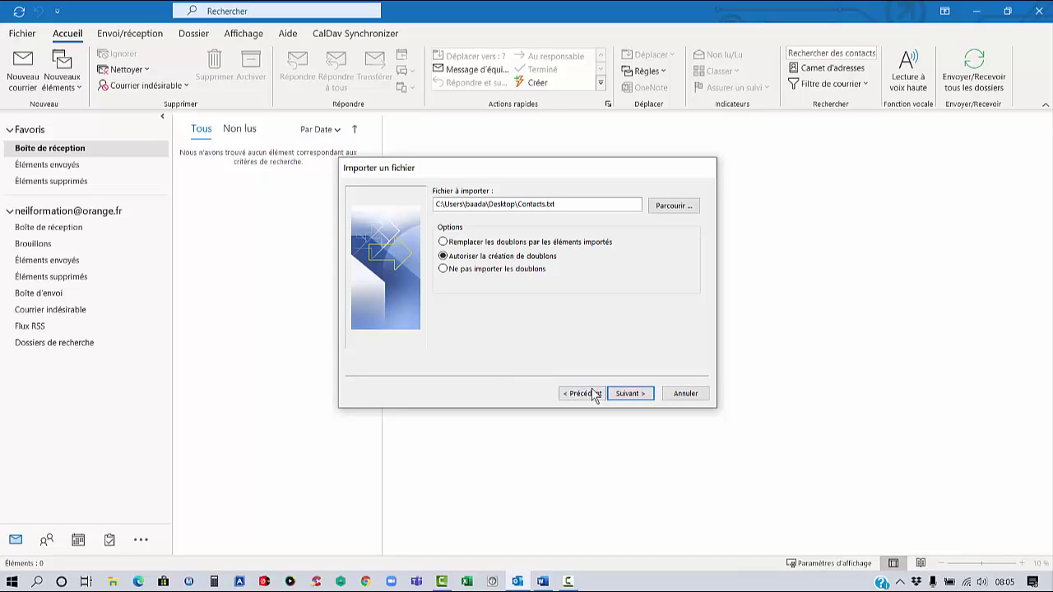
# Set Contacts as the destination folder and open Champs personnalisés for the field mapping.
pyautogui.click(630, 394)
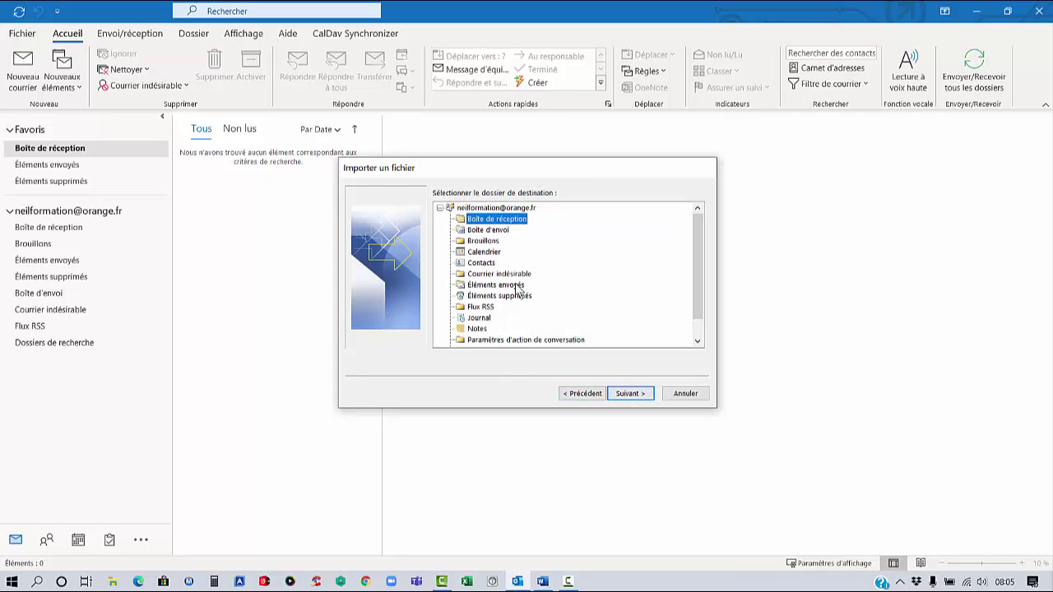
pyautogui.click(481, 265)
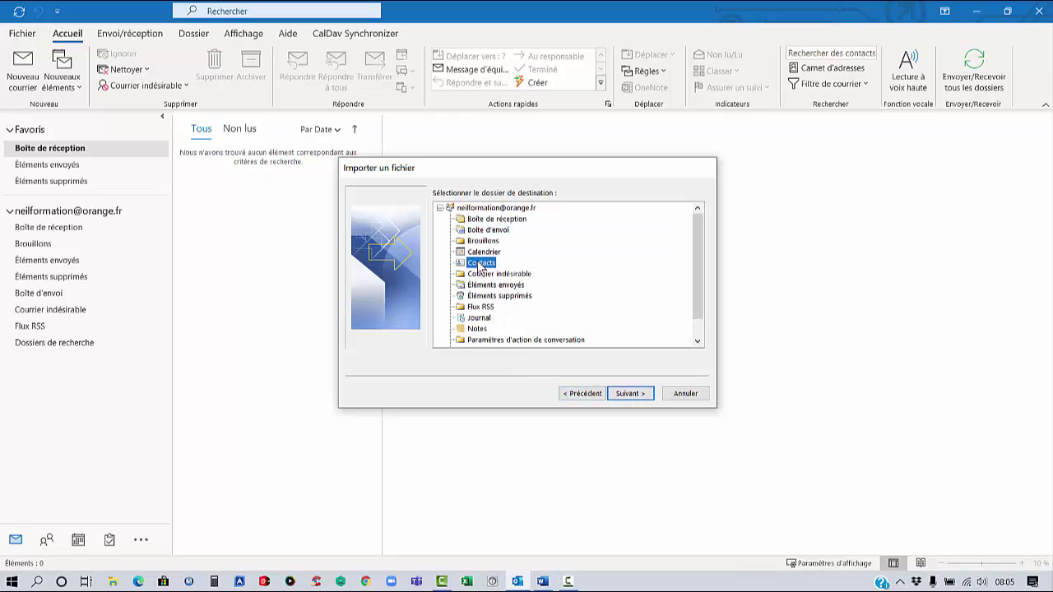
pyautogui.click(630, 394)
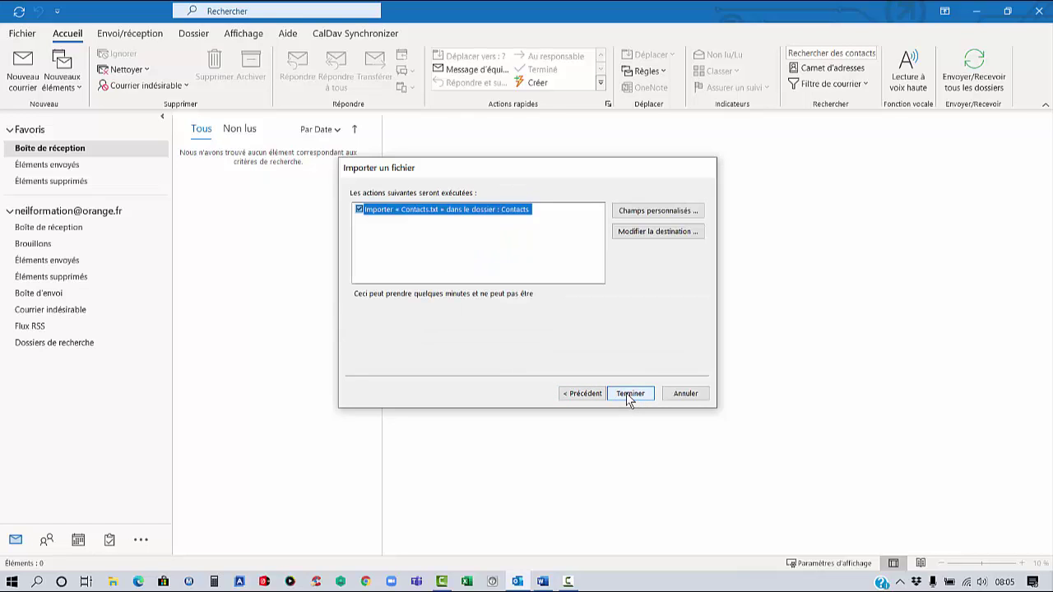
pyautogui.click(639, 211)
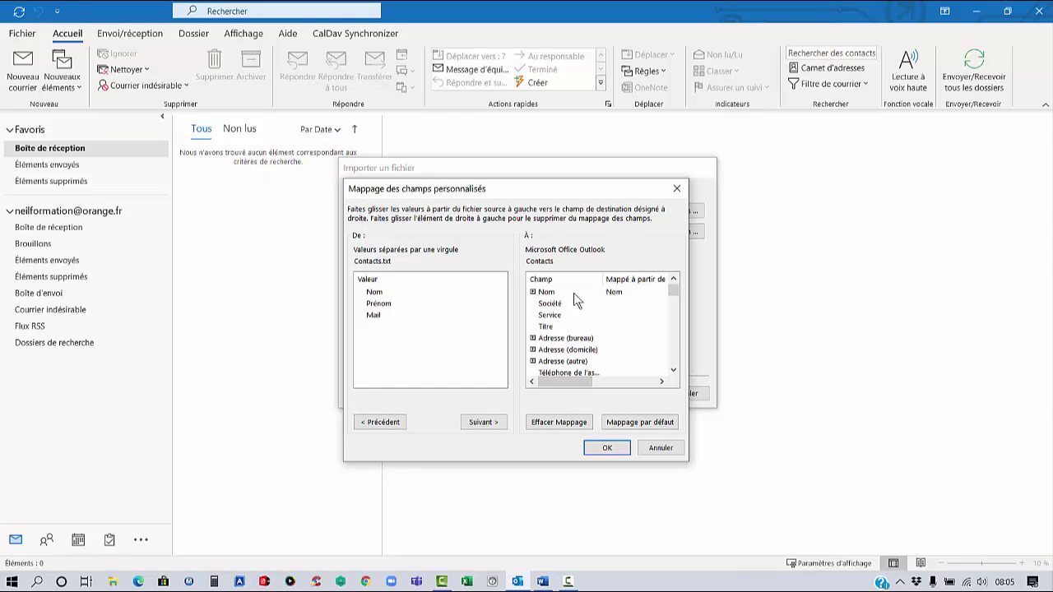
# Clear the existing mapping and map the file's Nom and Prénom columns to Outlook's Nom and Prénom fields.
pyautogui.click(555, 421)
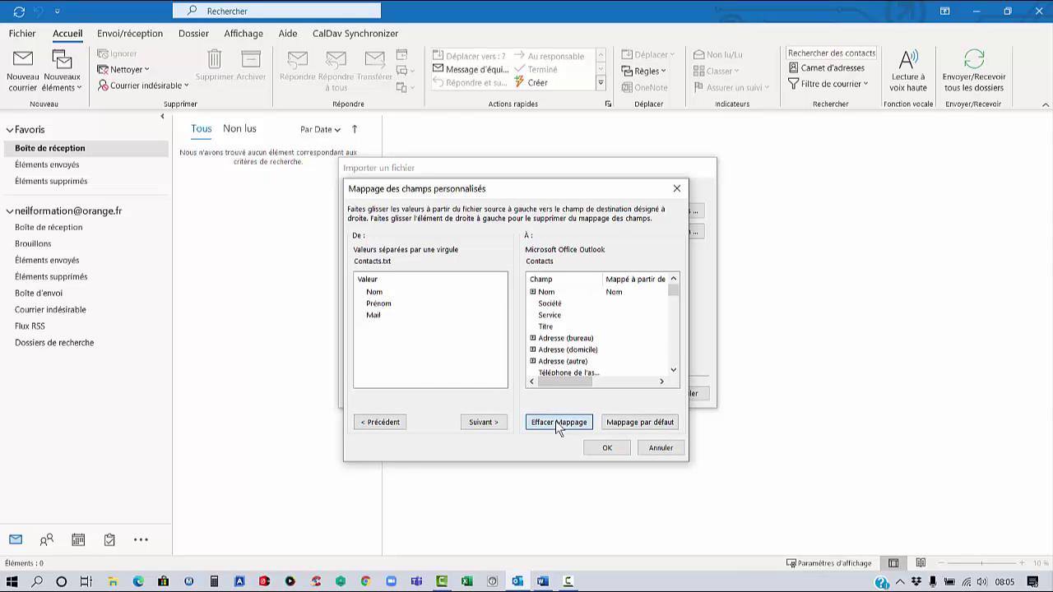
pyautogui.click(375, 295)
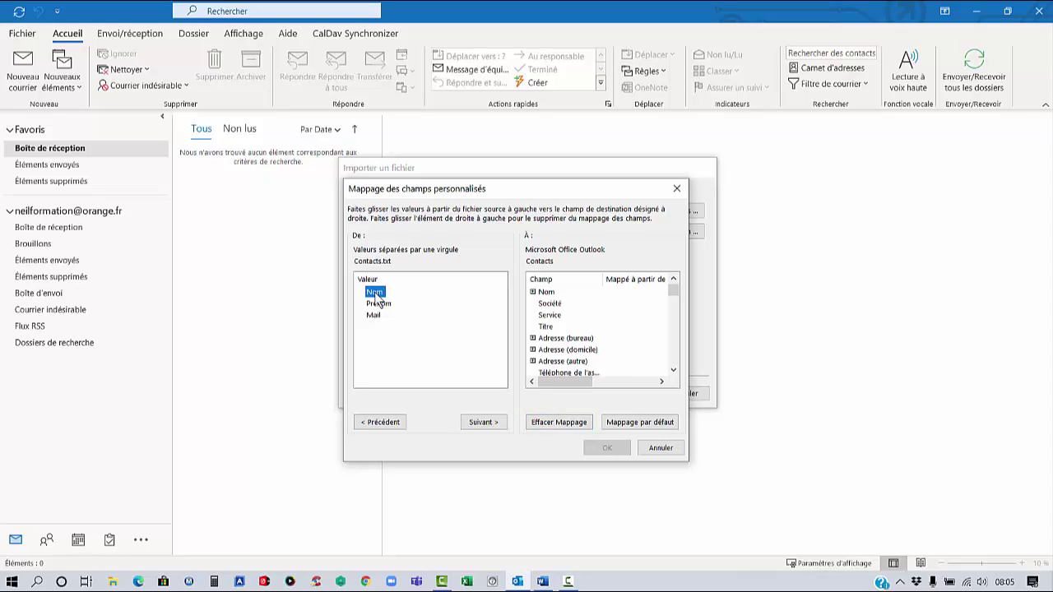
pyautogui.click(533, 291)
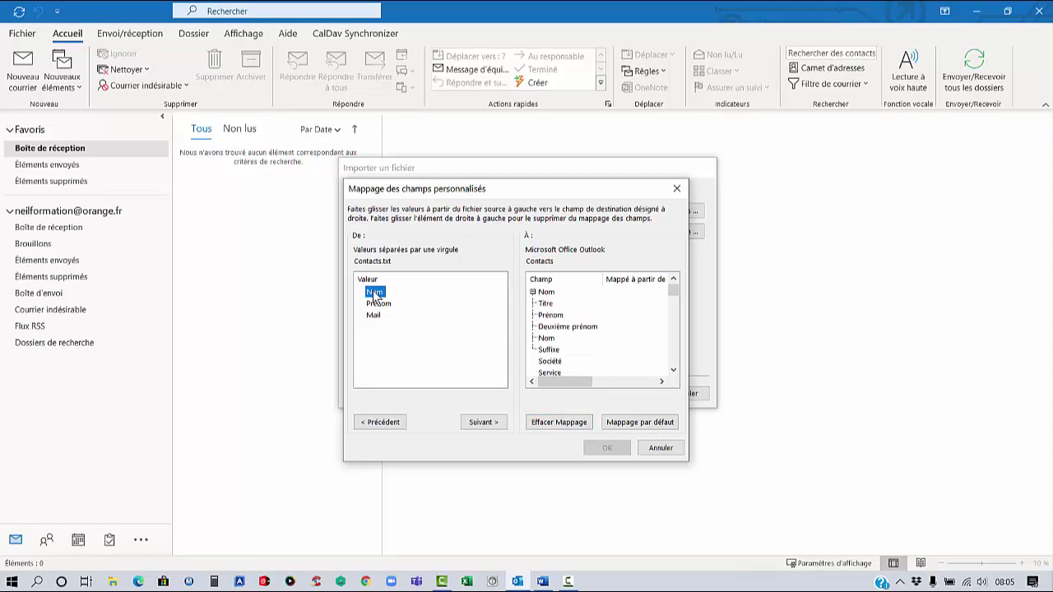
pyautogui.moveTo(375, 296); pyautogui.dragTo(556, 330)
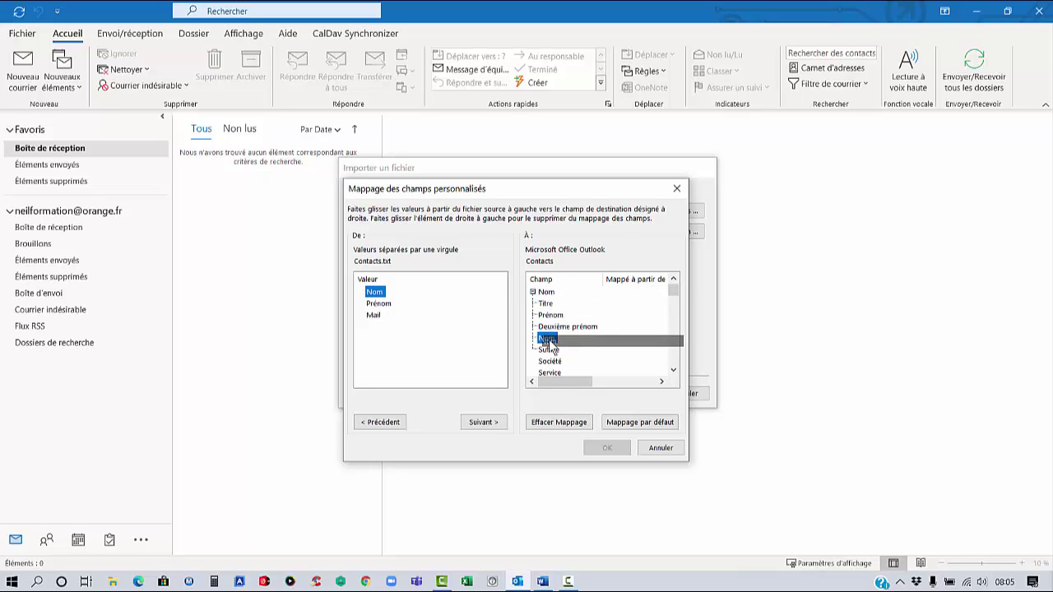
pyautogui.moveTo(557, 330); pyautogui.dragTo(547, 340)
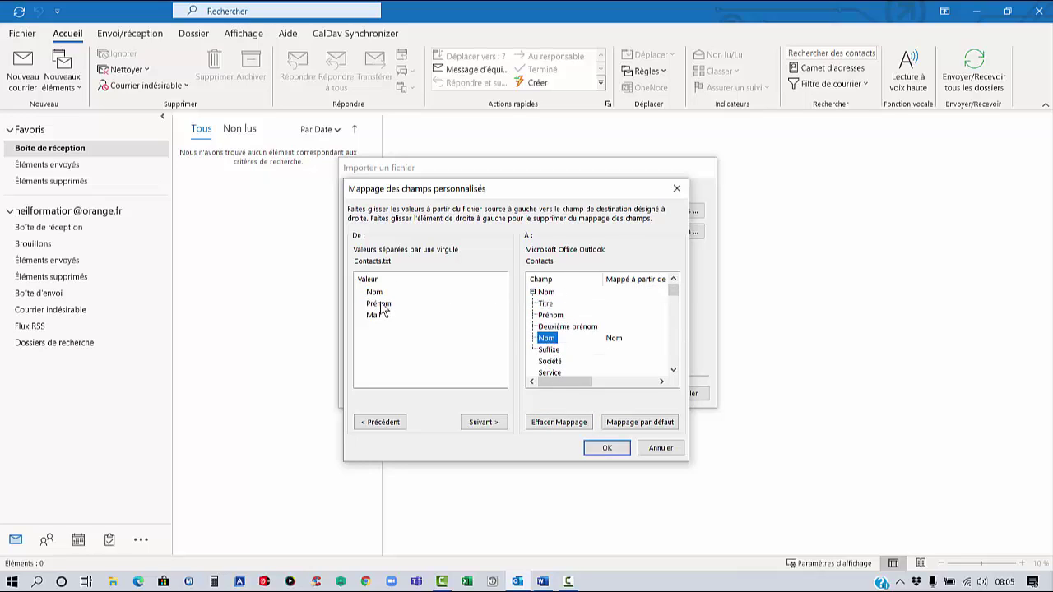
pyautogui.moveTo(383, 306); pyautogui.dragTo(558, 318)
# Map the Mail column to the first Adresse de courrier field and confirm the mapping.
pyautogui.scroll(-8, 674, 360)
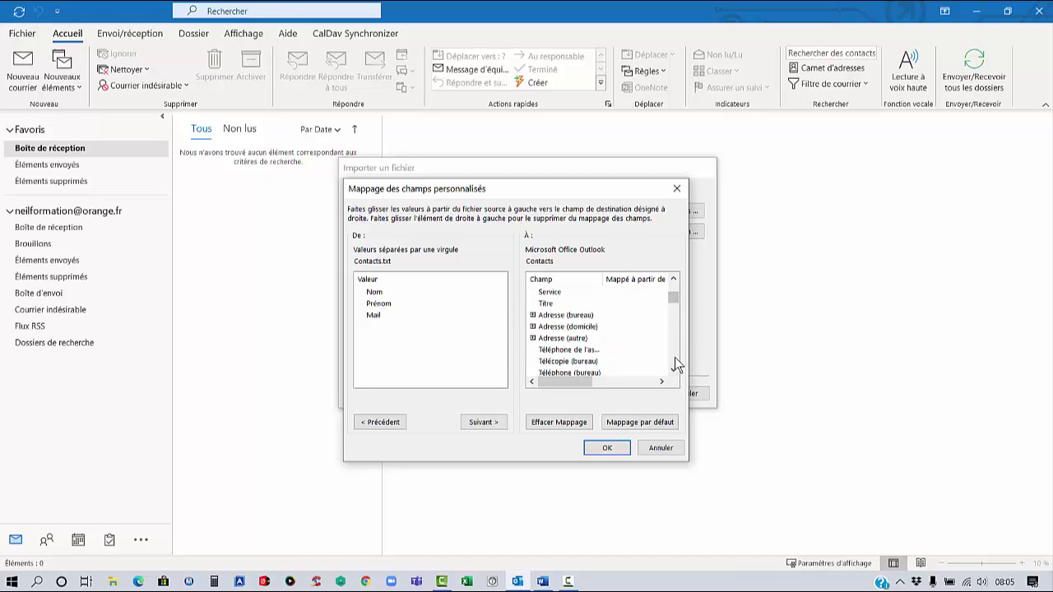
pyautogui.scroll(-3, 674, 364)
pyautogui.scroll(-3, 676, 365)
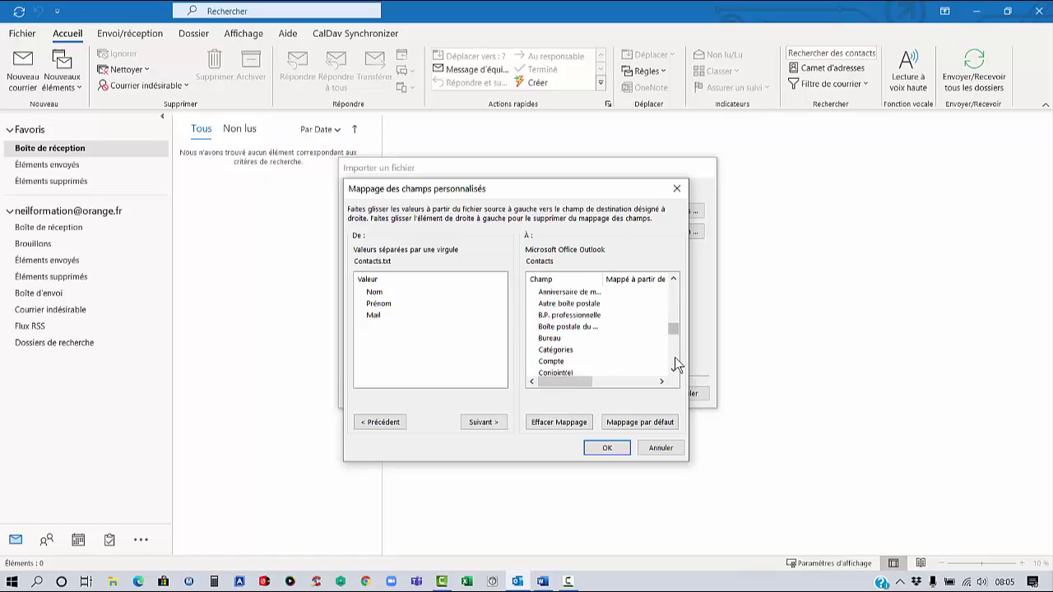
pyautogui.scroll(3, 676, 364)
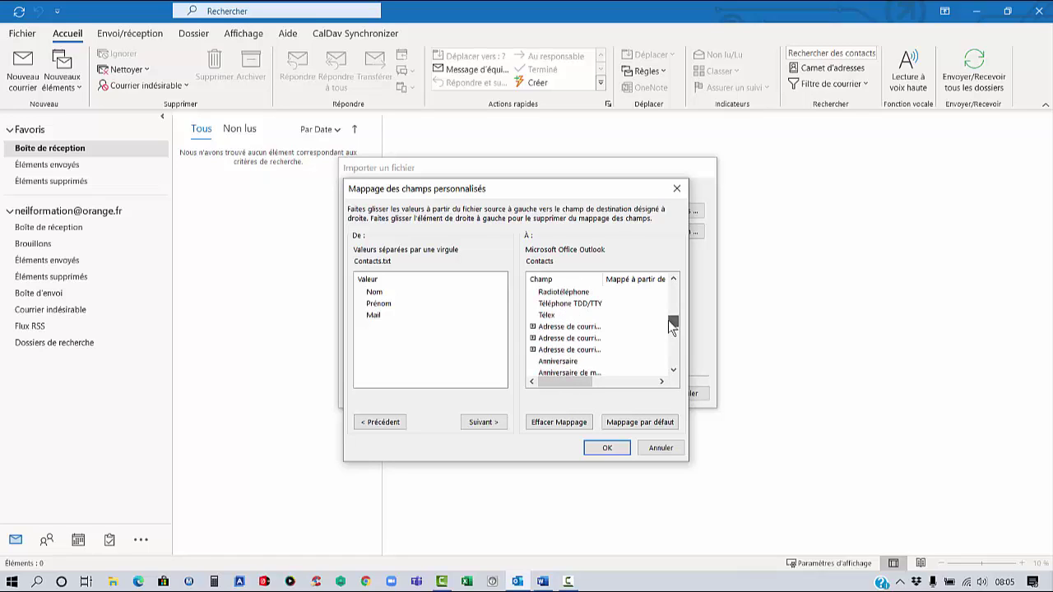
pyautogui.click(560, 328)
pyautogui.moveTo(374, 315); pyautogui.dragTo(563, 330)
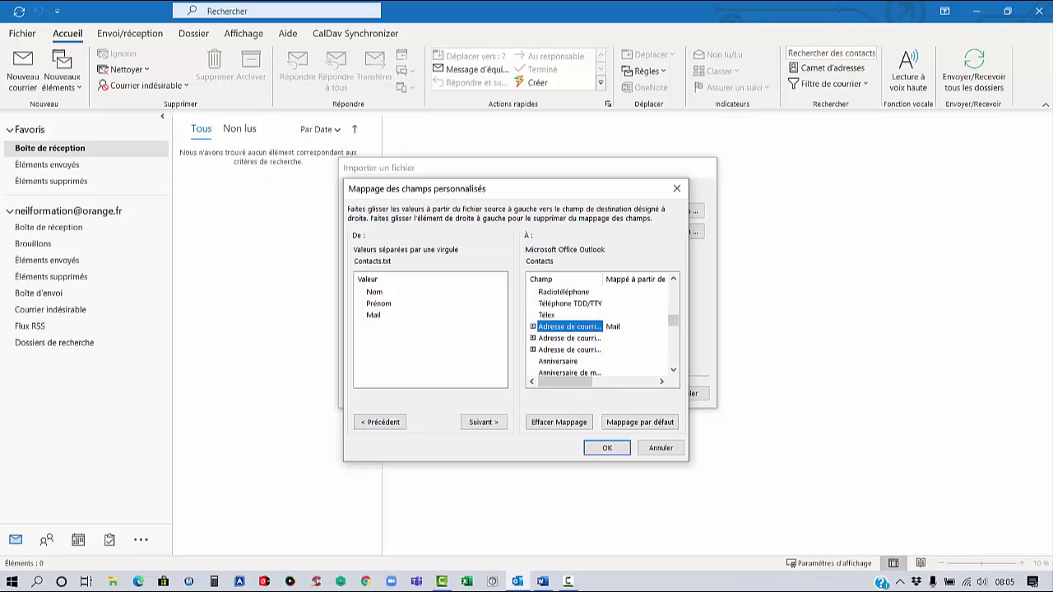
pyautogui.click(606, 452)
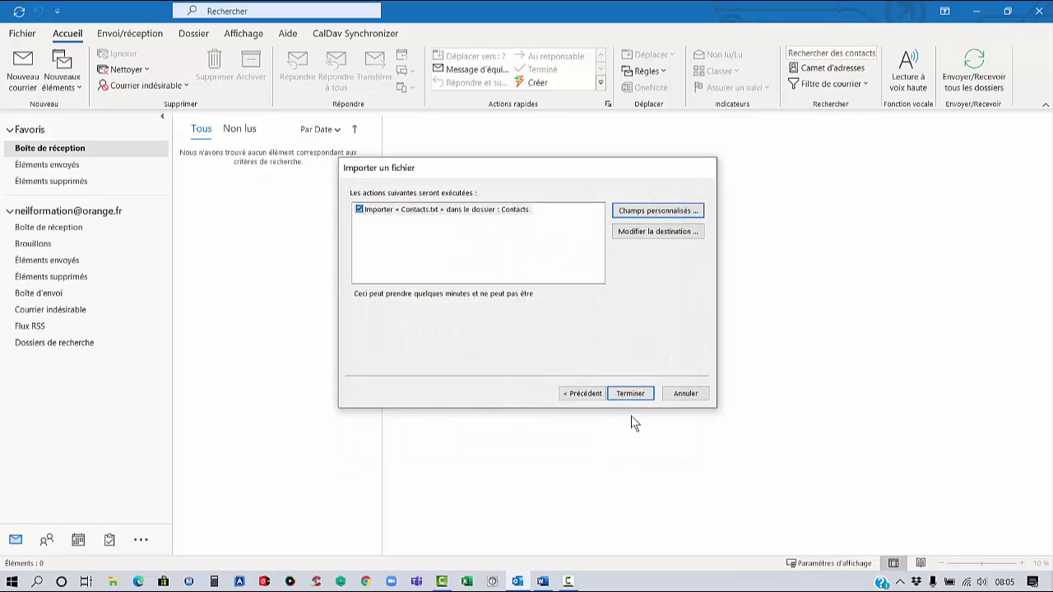
# Finish the import, check the three contacts in the Contacts list, and close Outlook.
pyautogui.click(631, 394)
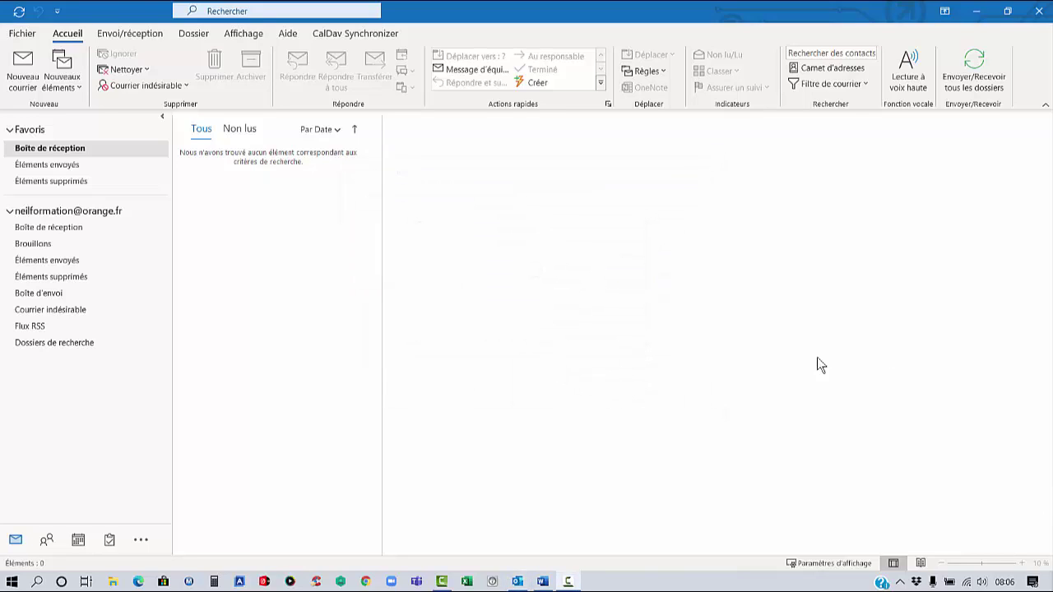
pyautogui.click(47, 543)
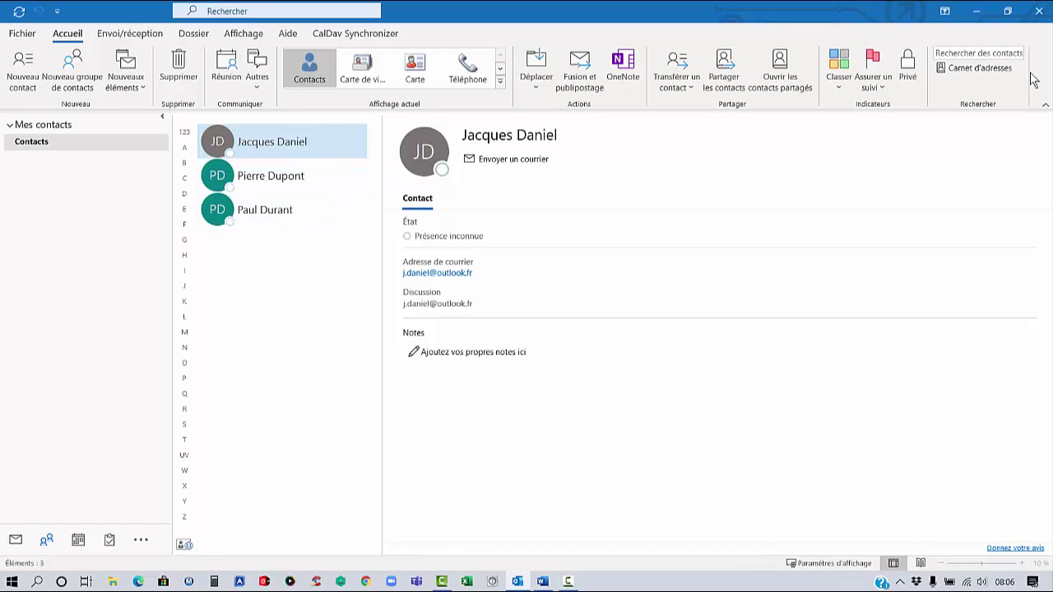
pyautogui.click(1039, 14)
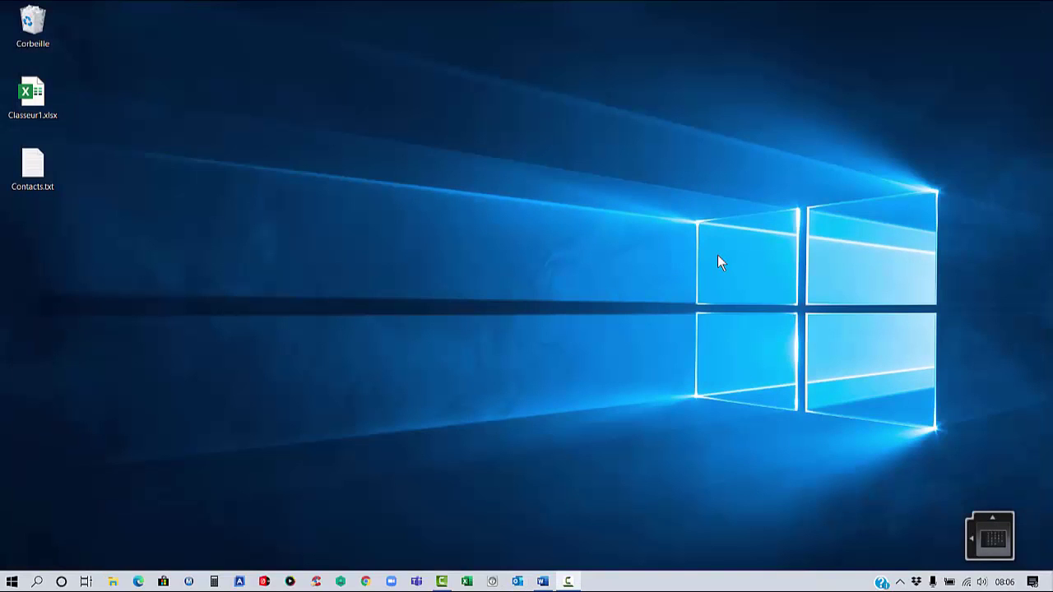